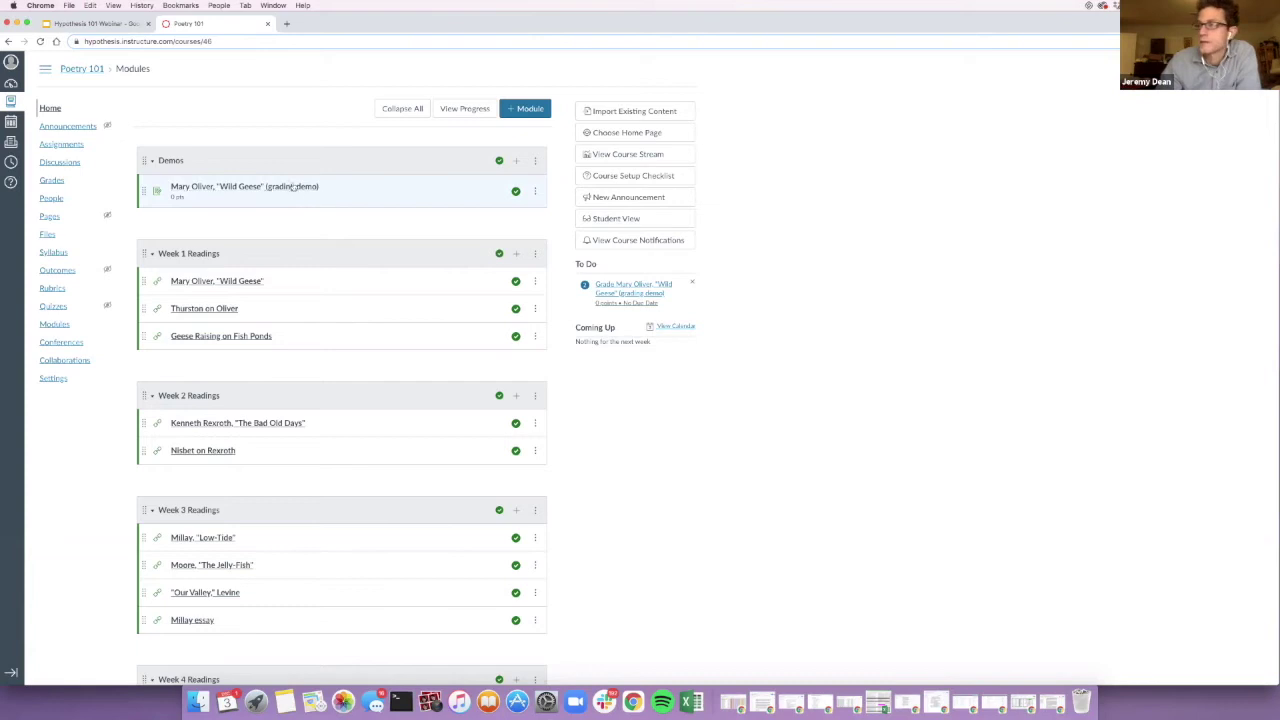
Step: Open the Mary Oliver "Wild Geese" (grading demo) assignment, load its reading in a new window, and enlarge the page
{"action": "left_click", "coordinate": [293, 188]}
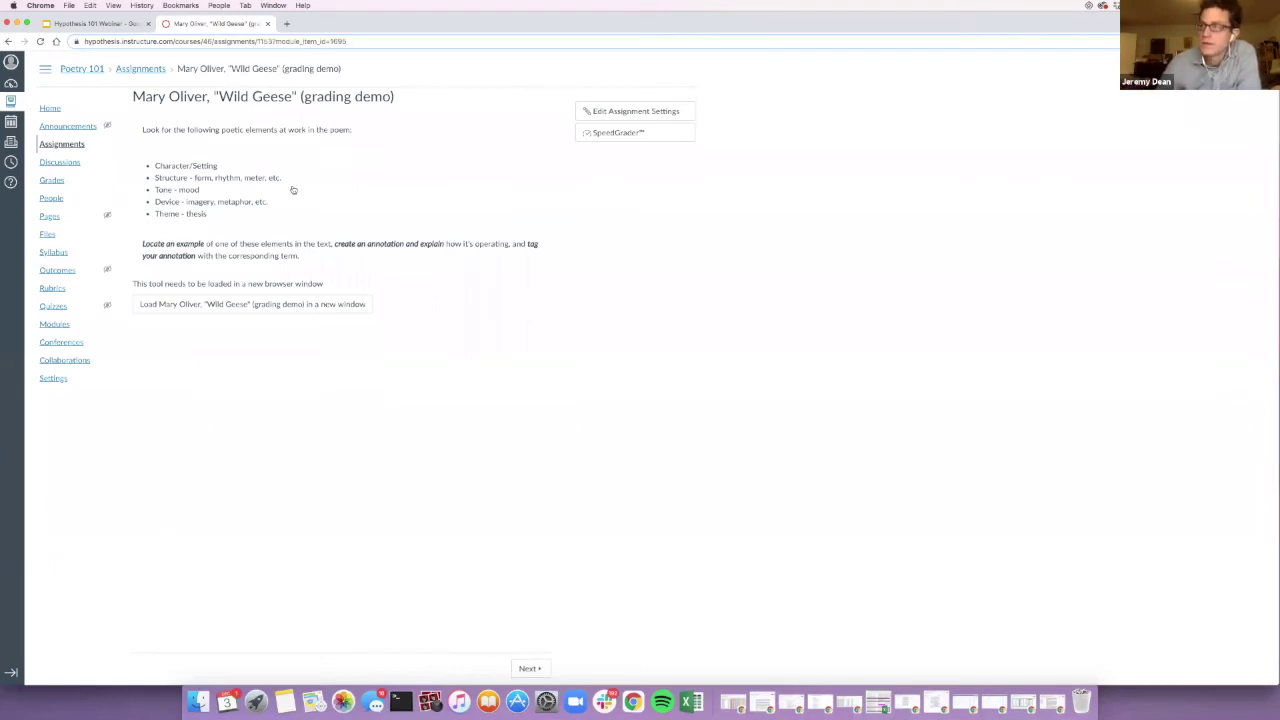
{"action": "left_click_drag", "start_coordinate": [142, 129], "coordinate": [309, 258]}
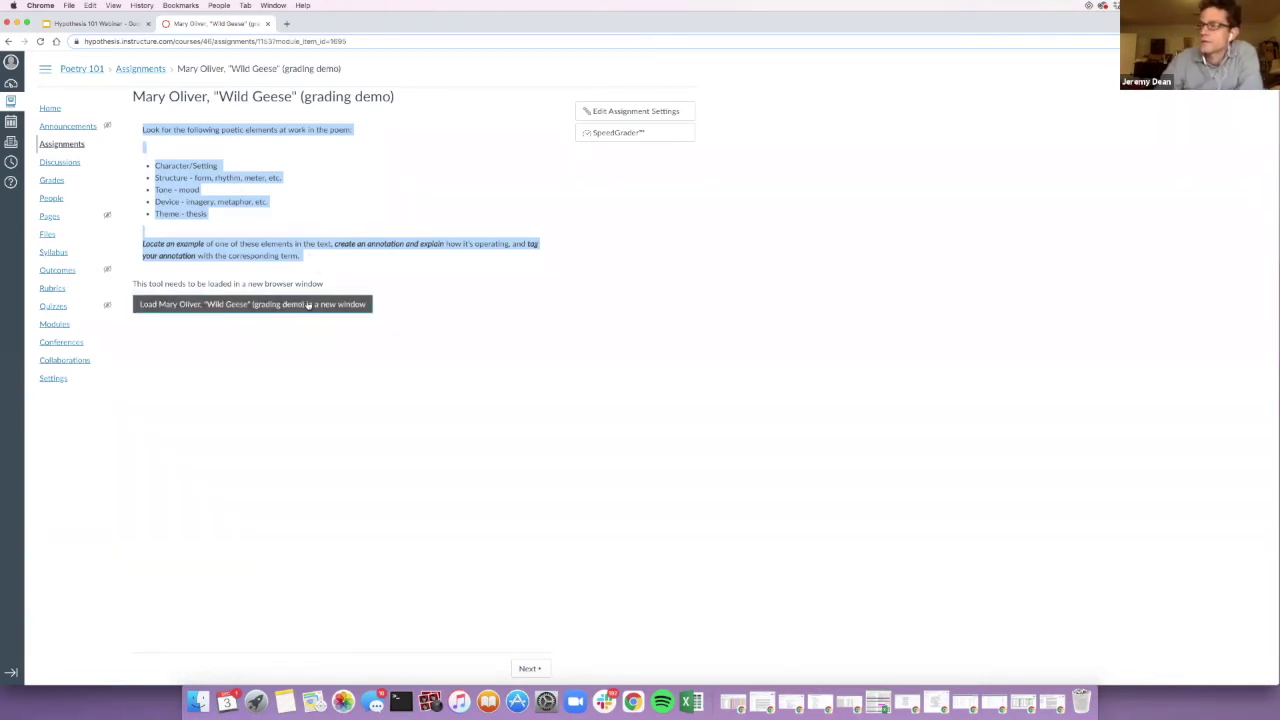
{"action": "left_click", "coordinate": [308, 304]}
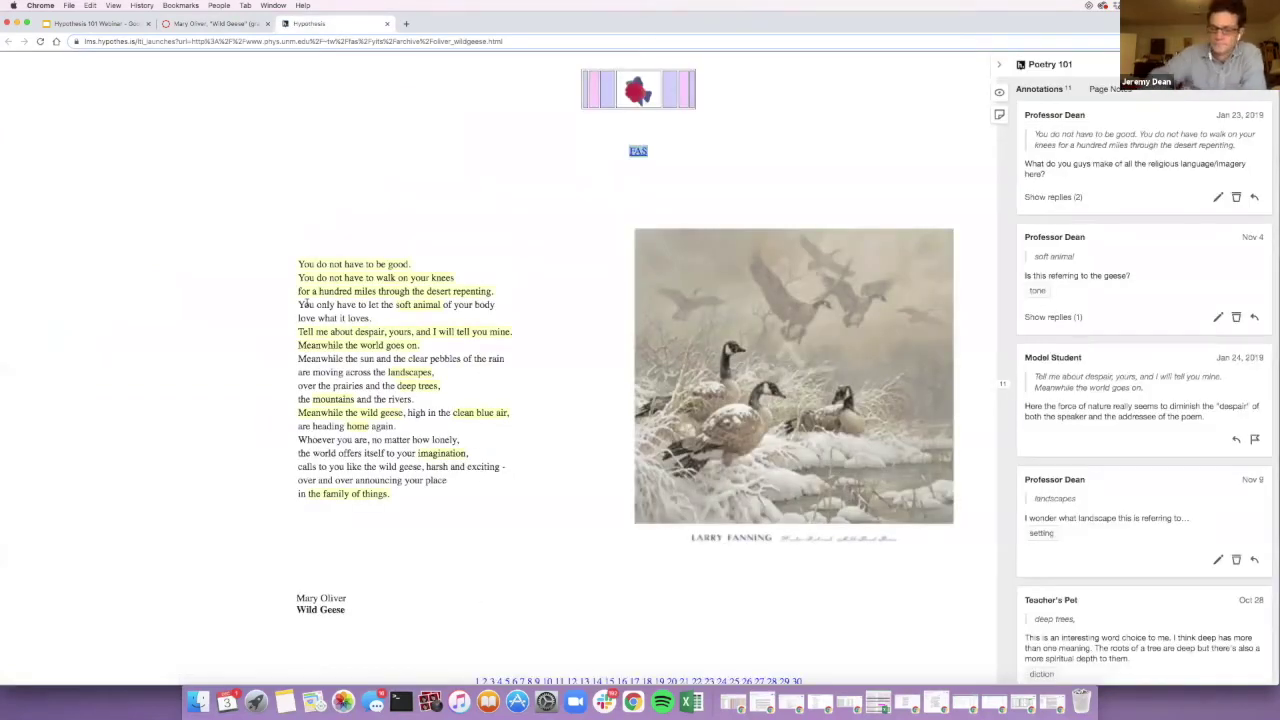
{"action": "key", "text": "super+plus"}
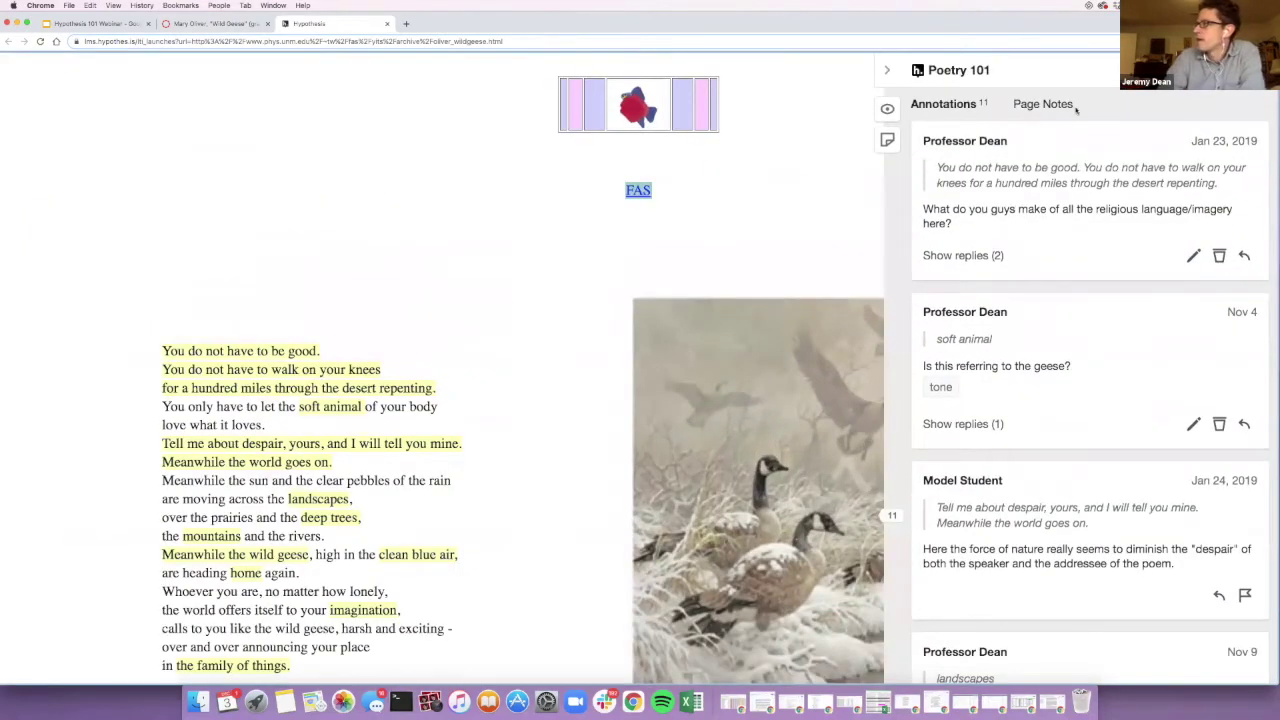
{"action": "scroll", "coordinate": [451, 297], "scroll_direction": "down", "scroll_amount": 2}
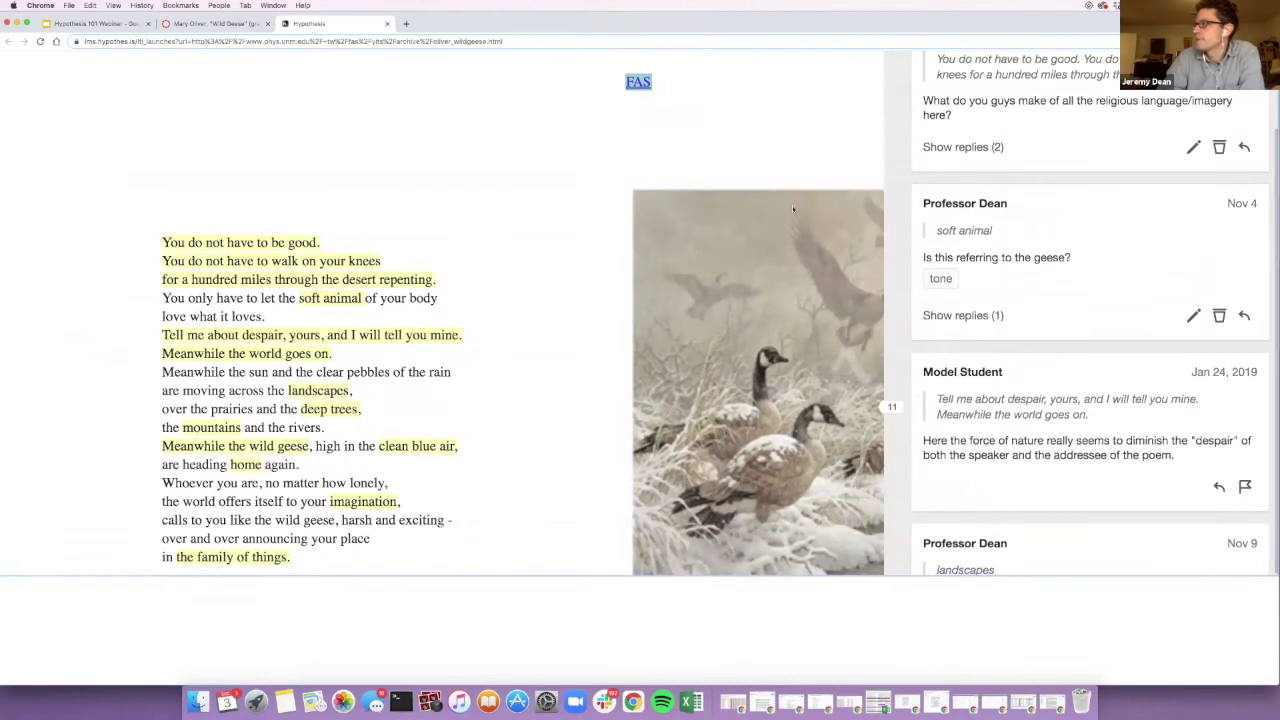
{"action": "scroll", "coordinate": [786, 212], "scroll_direction": "up", "scroll_amount": 2}
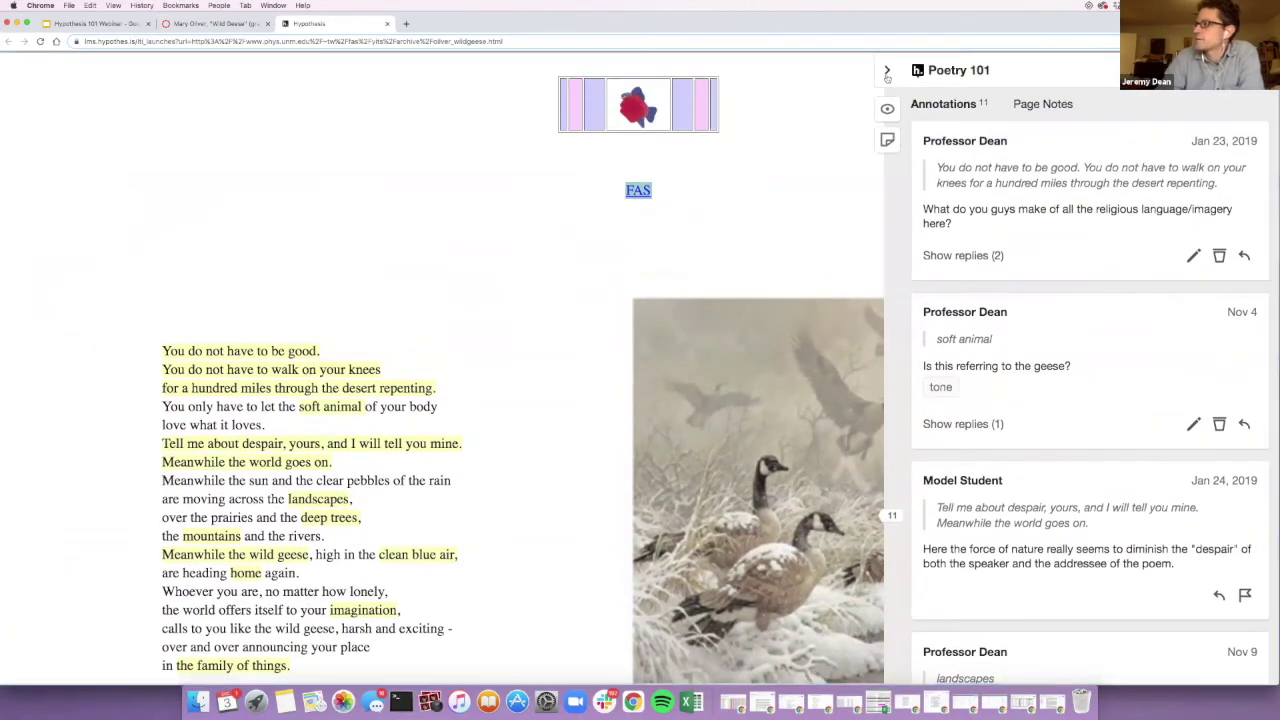
Step: Collapse and reopen the annotation sidebar, and widen it to cover more than half of the page
{"action": "left_click", "coordinate": [887, 70]}
{"action": "left_click", "coordinate": [1262, 72]}
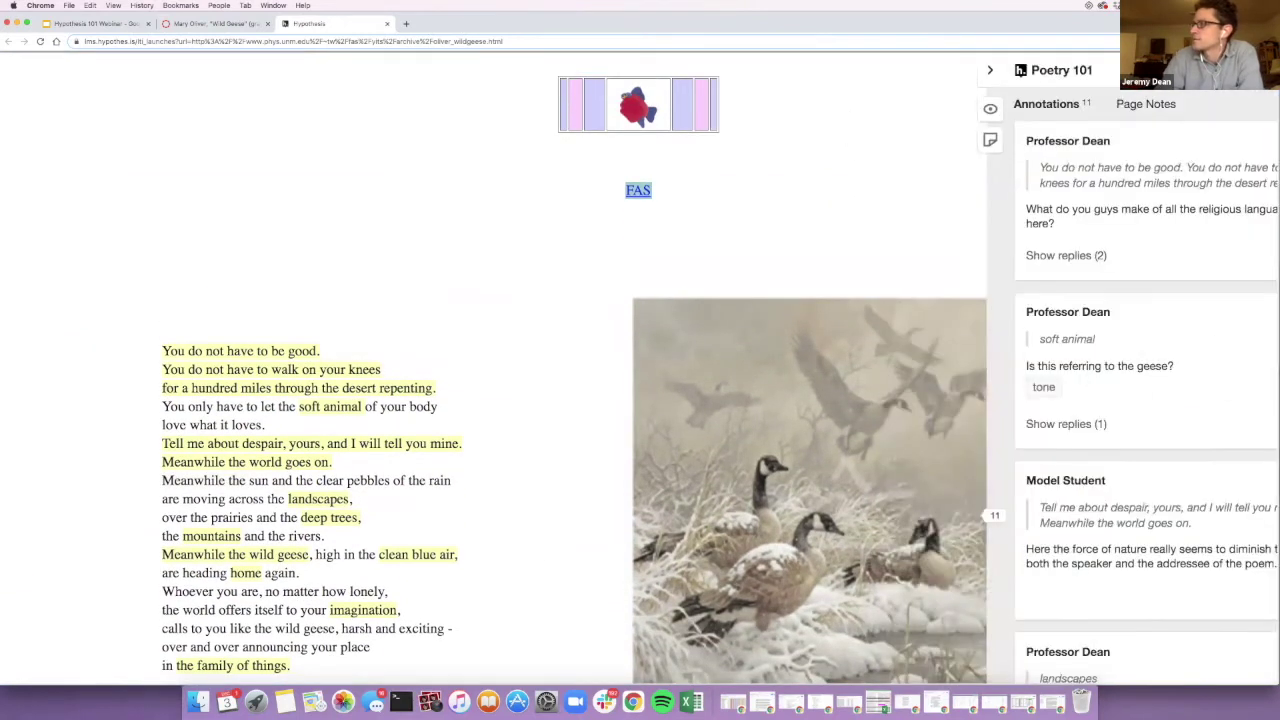
{"action": "left_click", "coordinate": [890, 72]}
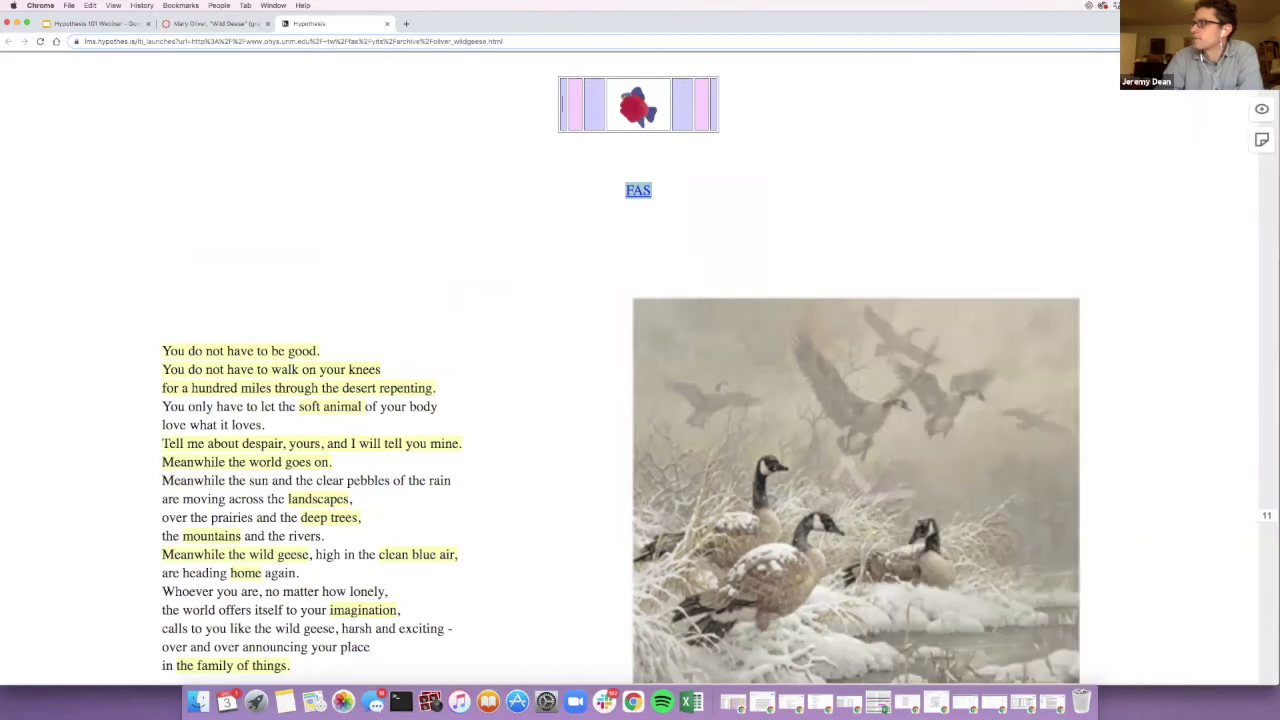
{"action": "left_click", "coordinate": [1262, 72]}
{"action": "mouse_move", "coordinate": [888, 70]}
{"action": "left_mouse_down"}
{"action": "mouse_move", "coordinate": [726, 86]}
{"action": "mouse_move", "coordinate": [520, 70]}
{"action": "mouse_move", "coordinate": [670, 70]}
{"action": "left_mouse_up"}
{"action": "left_click", "coordinate": [670, 70]}
{"action": "left_click", "coordinate": [1262, 72]}
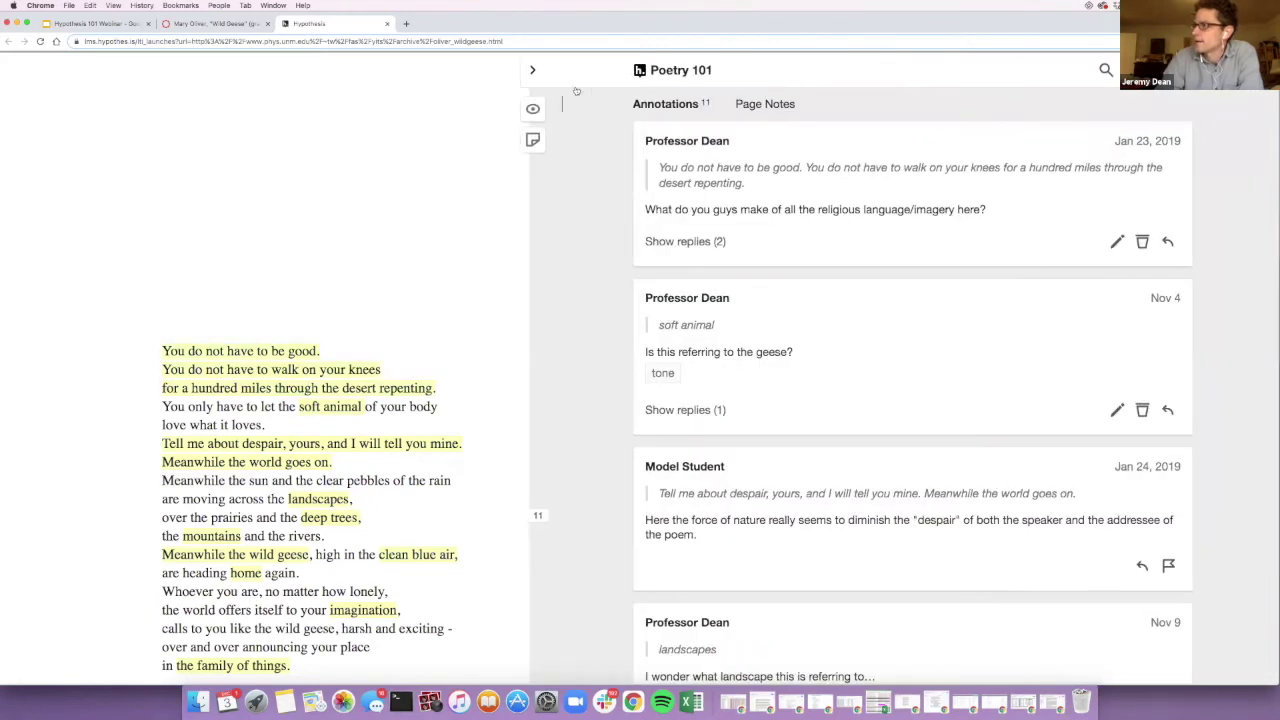
Step: Hide the annotation highlights, view the poem with the sidebar collapsed, and turn the highlights back on with the sidebar open
{"action": "left_click", "coordinate": [534, 110]}
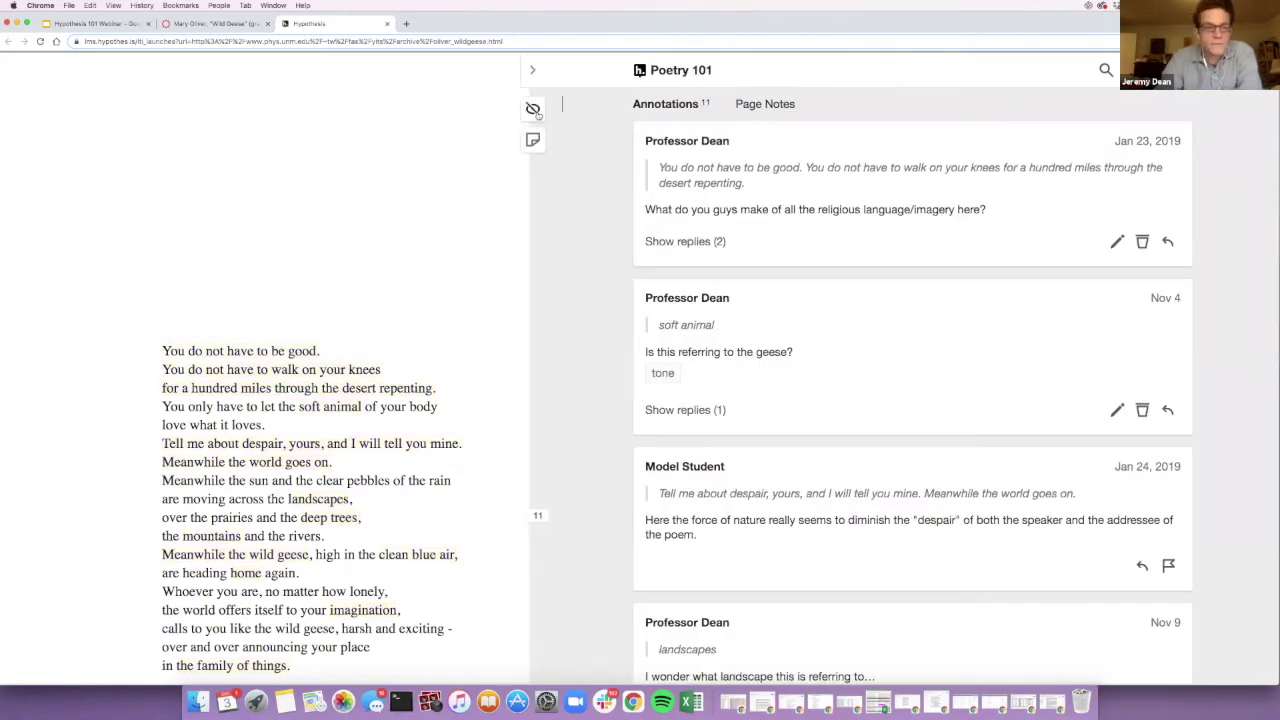
{"action": "left_click", "coordinate": [532, 70]}
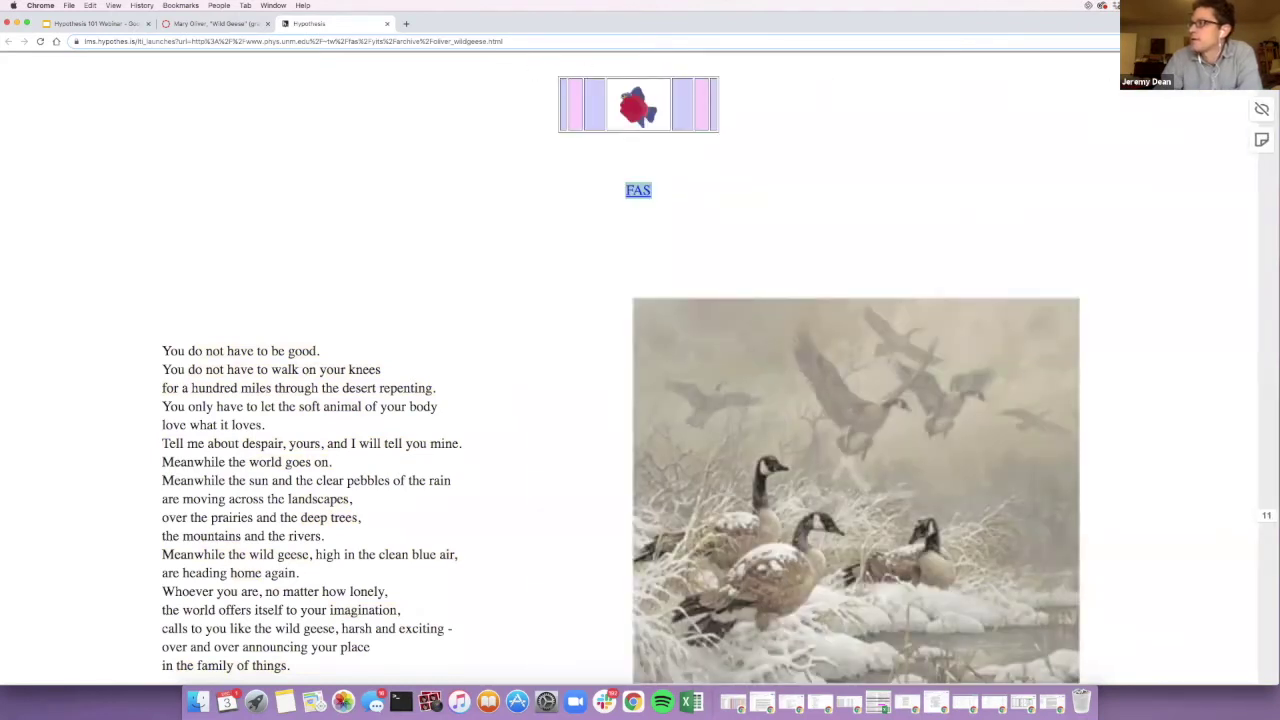
{"action": "left_click", "coordinate": [1262, 72]}
{"action": "left_click", "coordinate": [533, 108]}
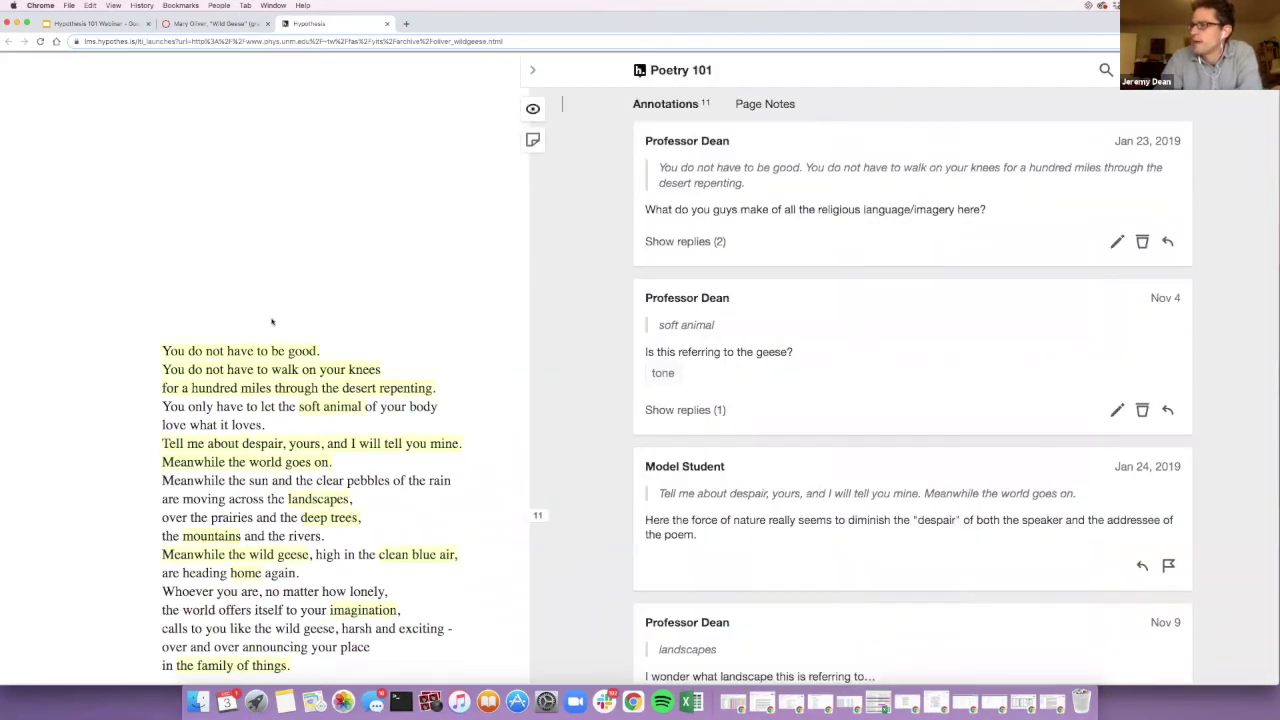
Step: Draft an annotation reading "type text" on the phrase "harsh and exciting -" in the poem and discard it without tags
{"action": "scroll", "coordinate": [286, 458], "scroll_direction": "down", "scroll_amount": 3}
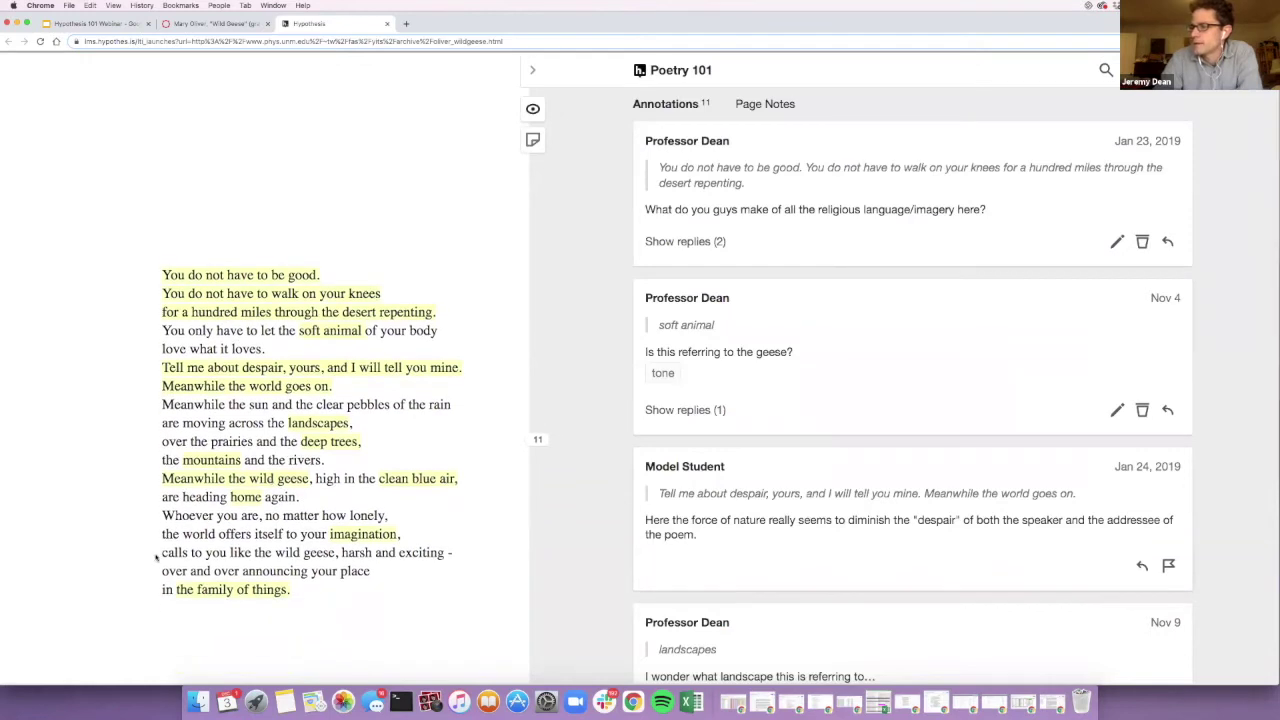
{"action": "left_click_drag", "start_coordinate": [380, 553], "coordinate": [452, 566]}
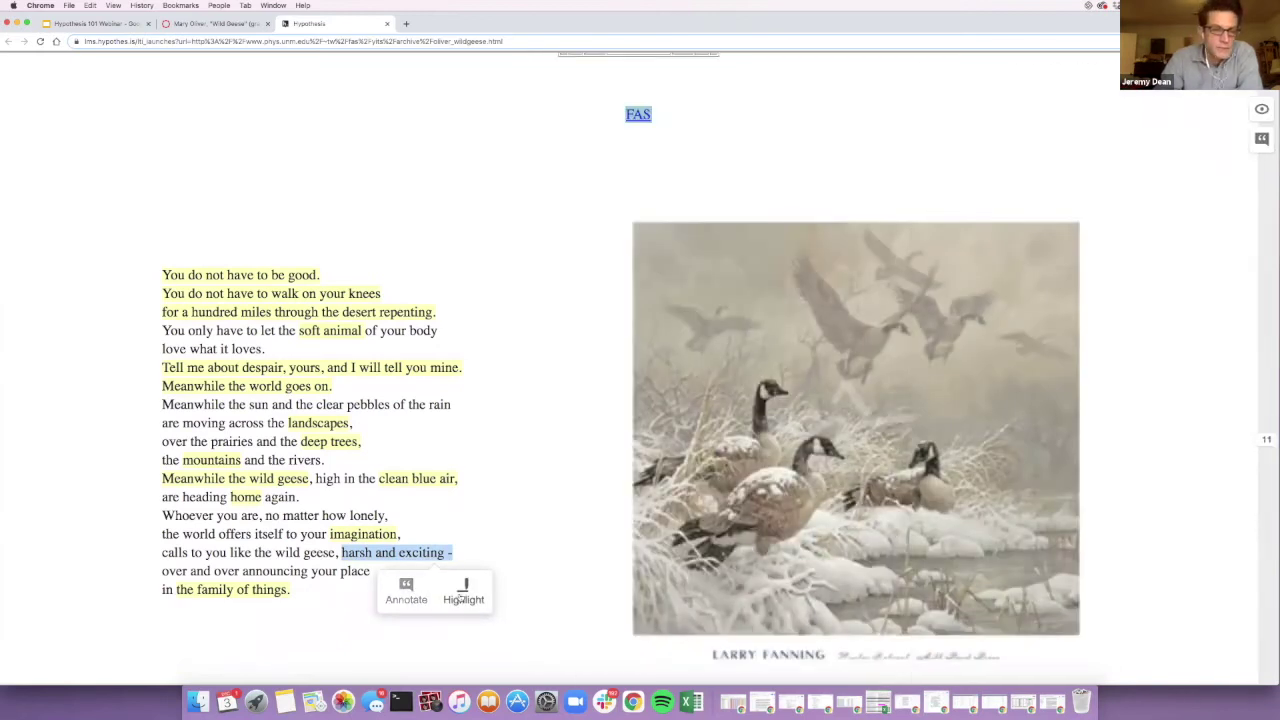
{"action": "left_click", "coordinate": [404, 598]}
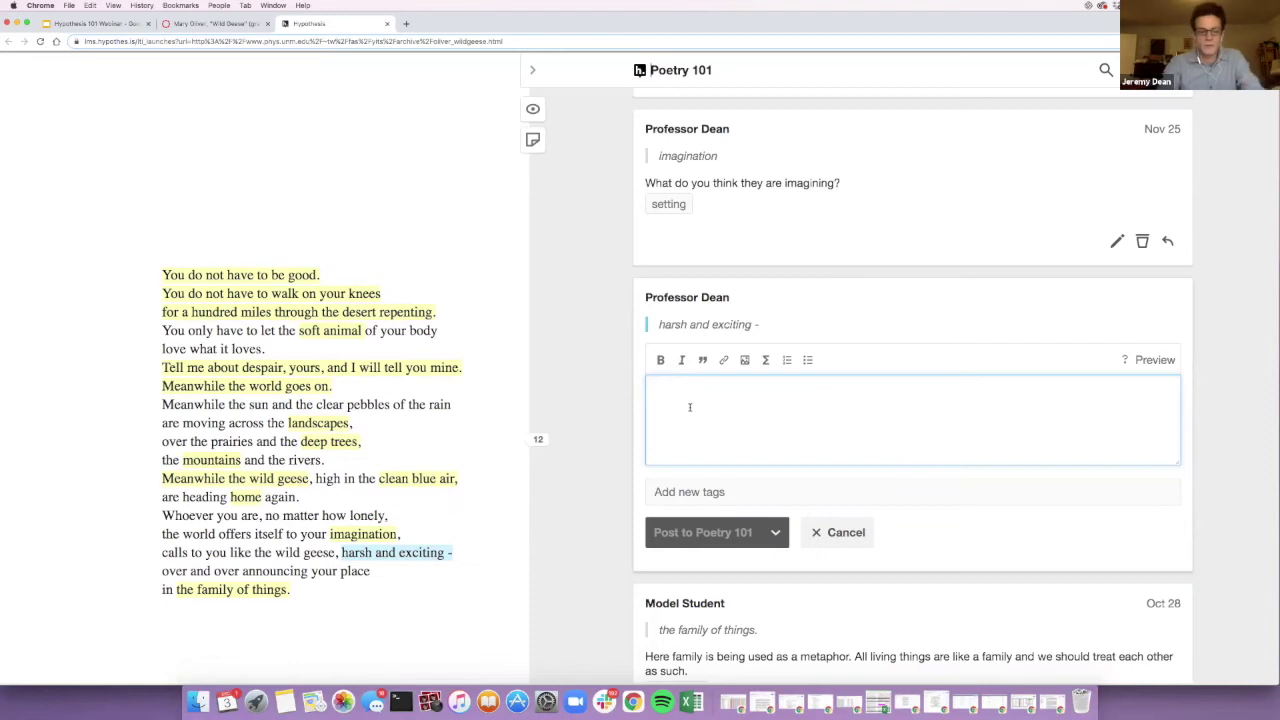
{"action": "type", "text": "type text"}
{"action": "key", "text": "shift+Tab"}
{"action": "key", "text": "Tab"}
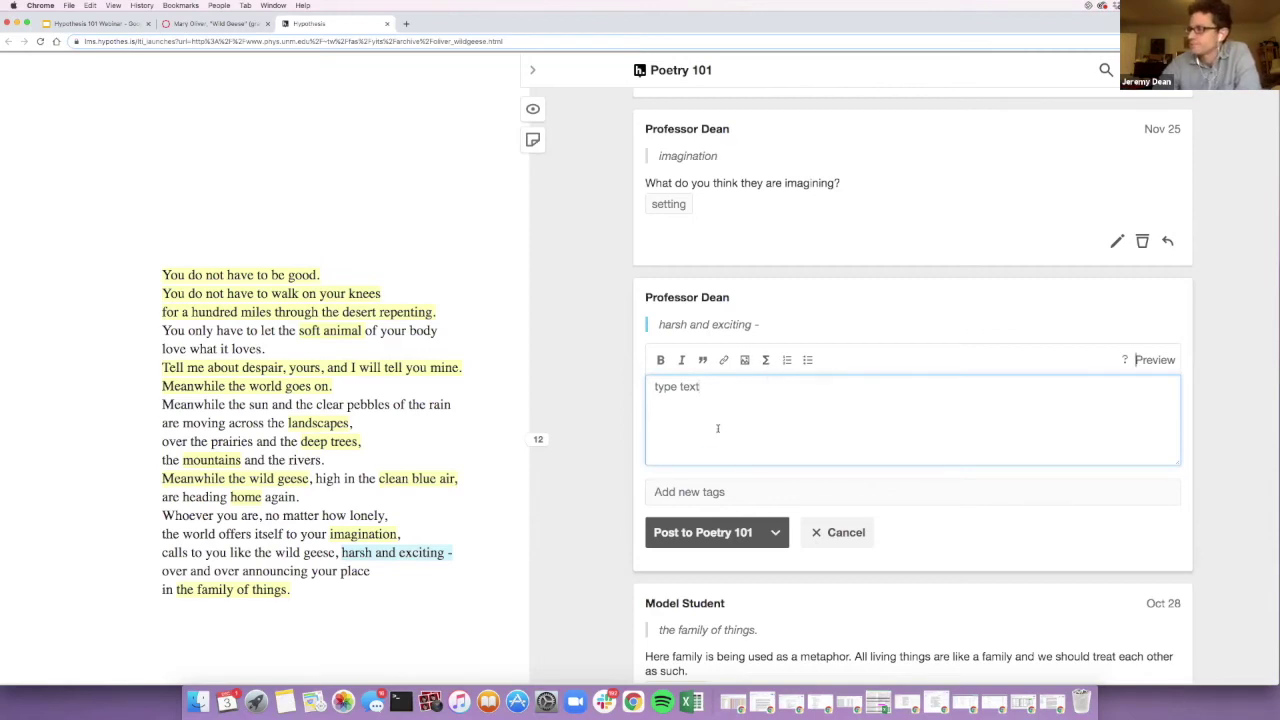
{"action": "left_click", "coordinate": [685, 491]}
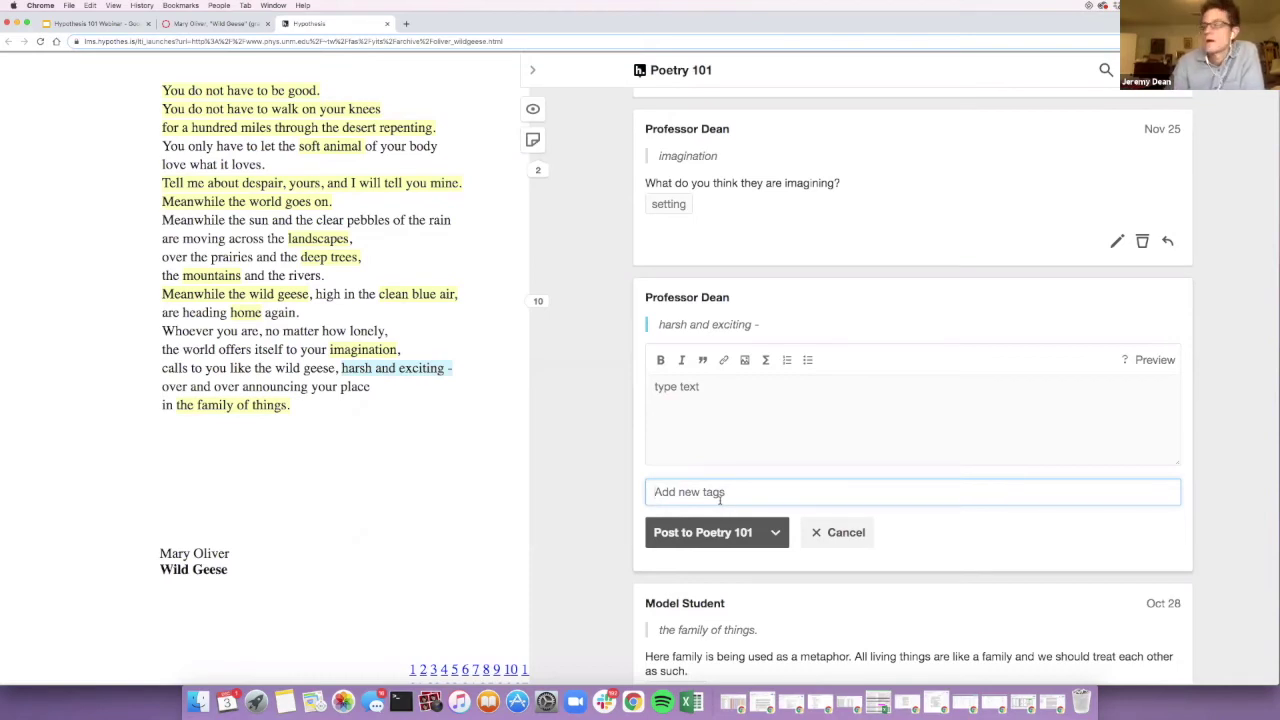
{"action": "left_click", "coordinate": [834, 535]}
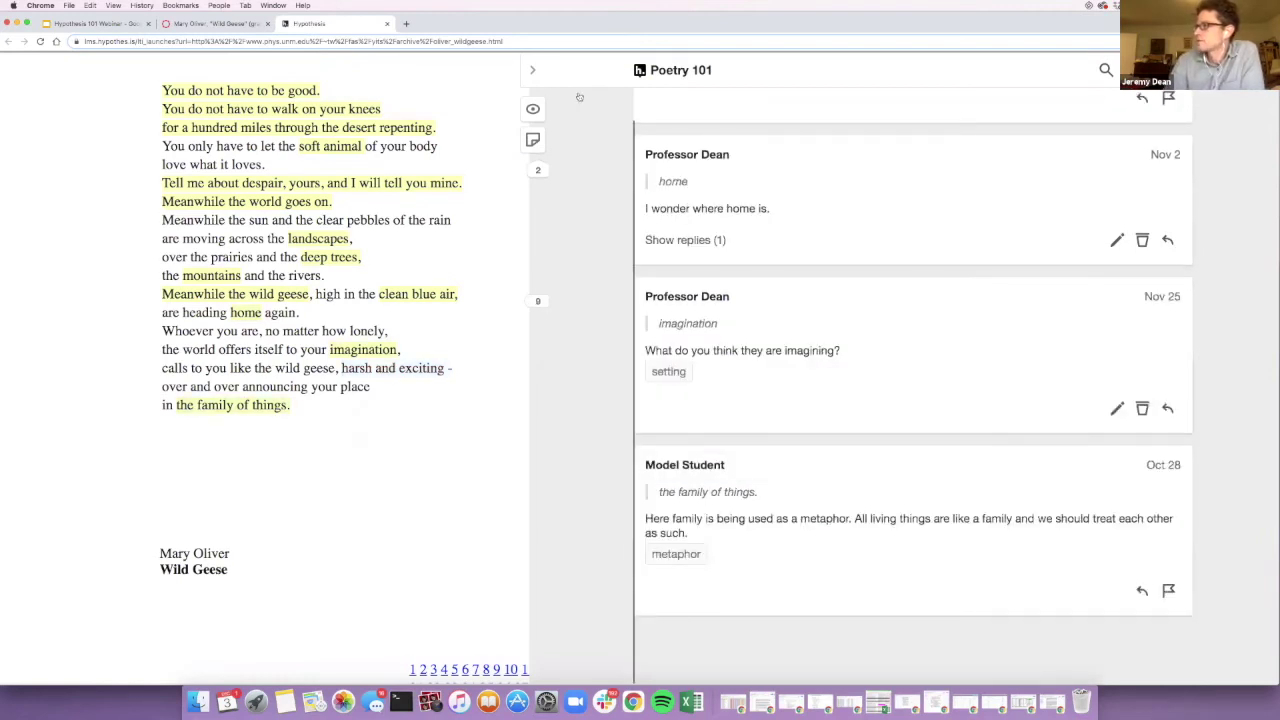
Step: Collapse and reopen the sidebar, and examine the tags on the existing annotations throughout the list
{"action": "left_click", "coordinate": [534, 74]}
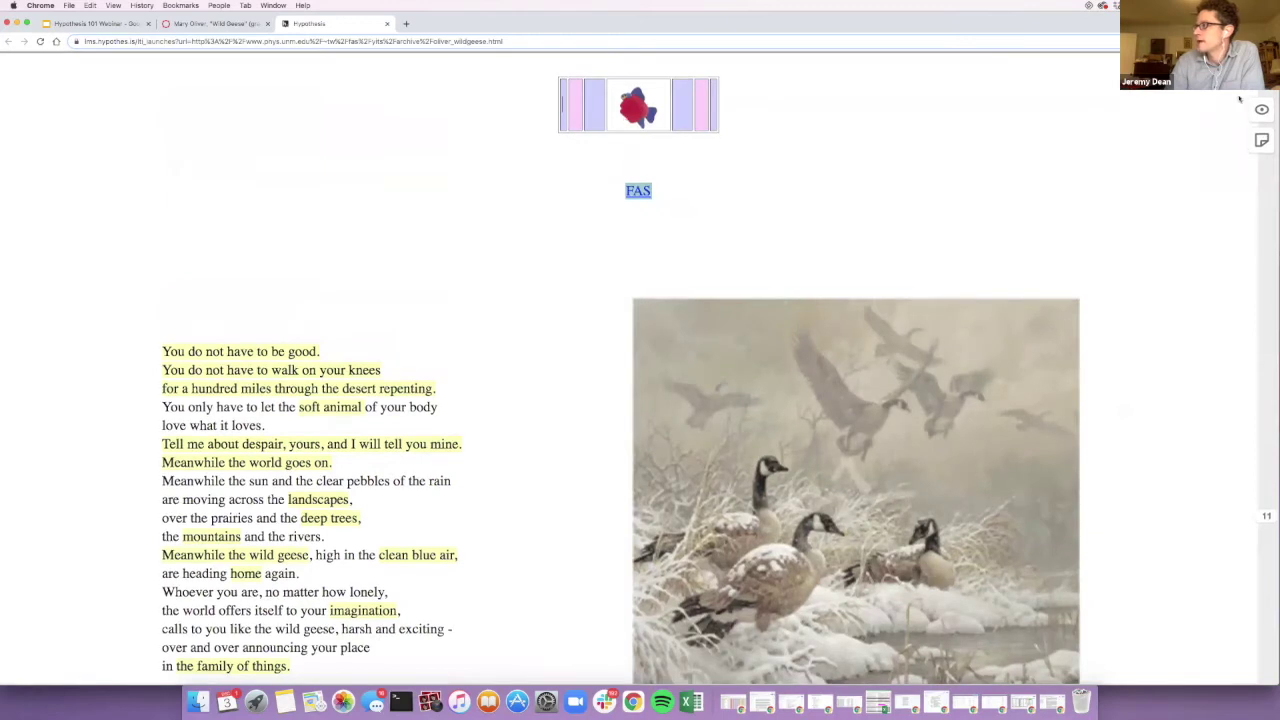
{"action": "left_click", "coordinate": [1262, 70]}
{"action": "scroll", "coordinate": [997, 257], "scroll_direction": "up", "scroll_amount": 15}
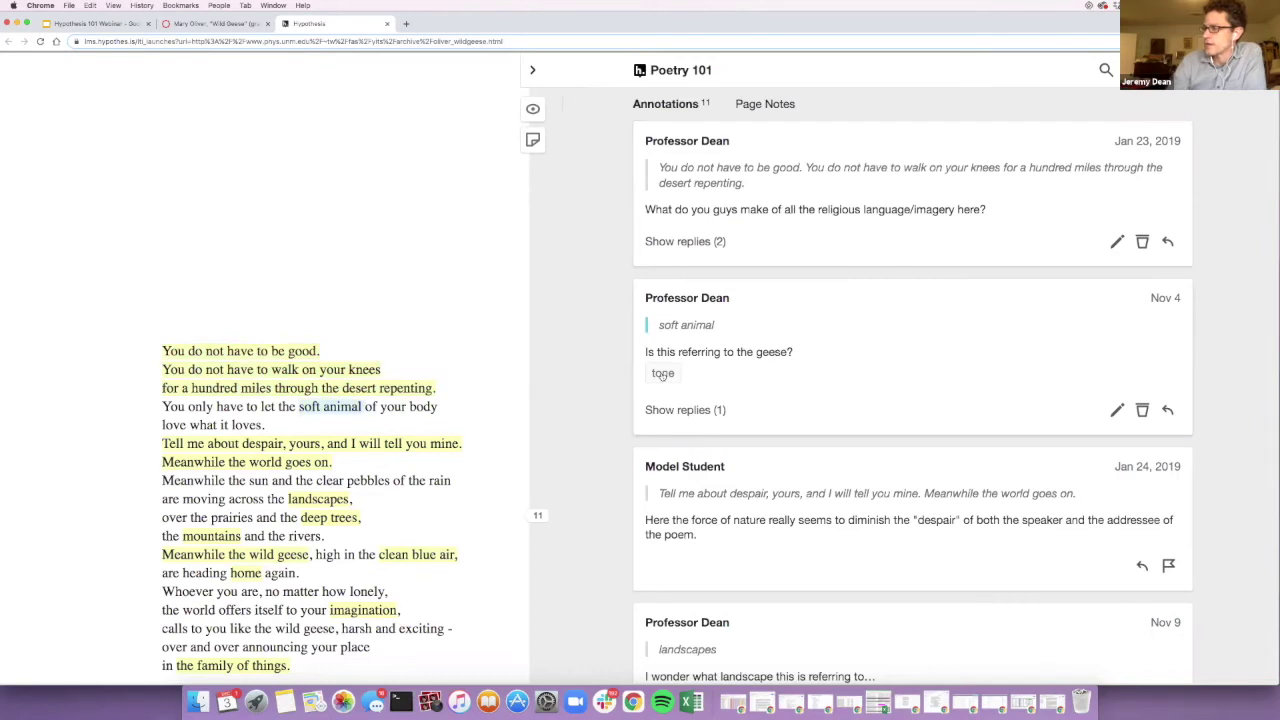
{"action": "scroll", "coordinate": [662, 376], "scroll_direction": "down", "scroll_amount": 5}
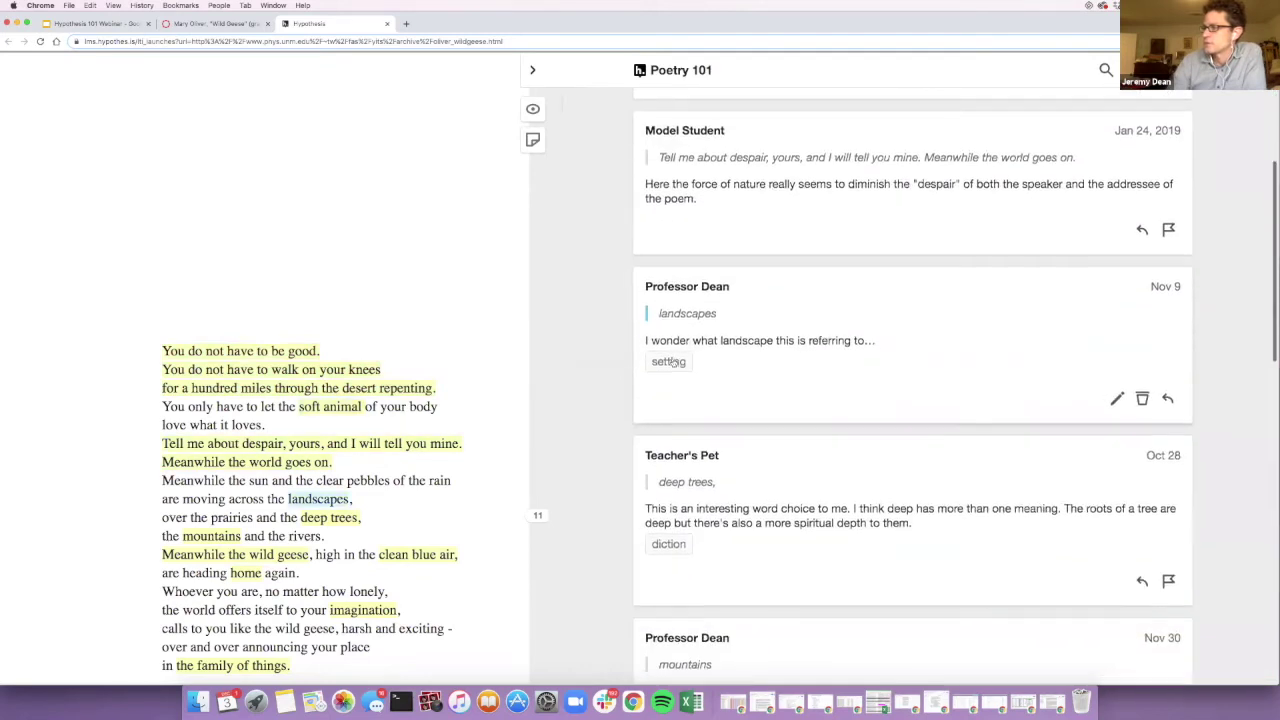
{"action": "scroll", "coordinate": [673, 362], "scroll_direction": "down", "scroll_amount": 6}
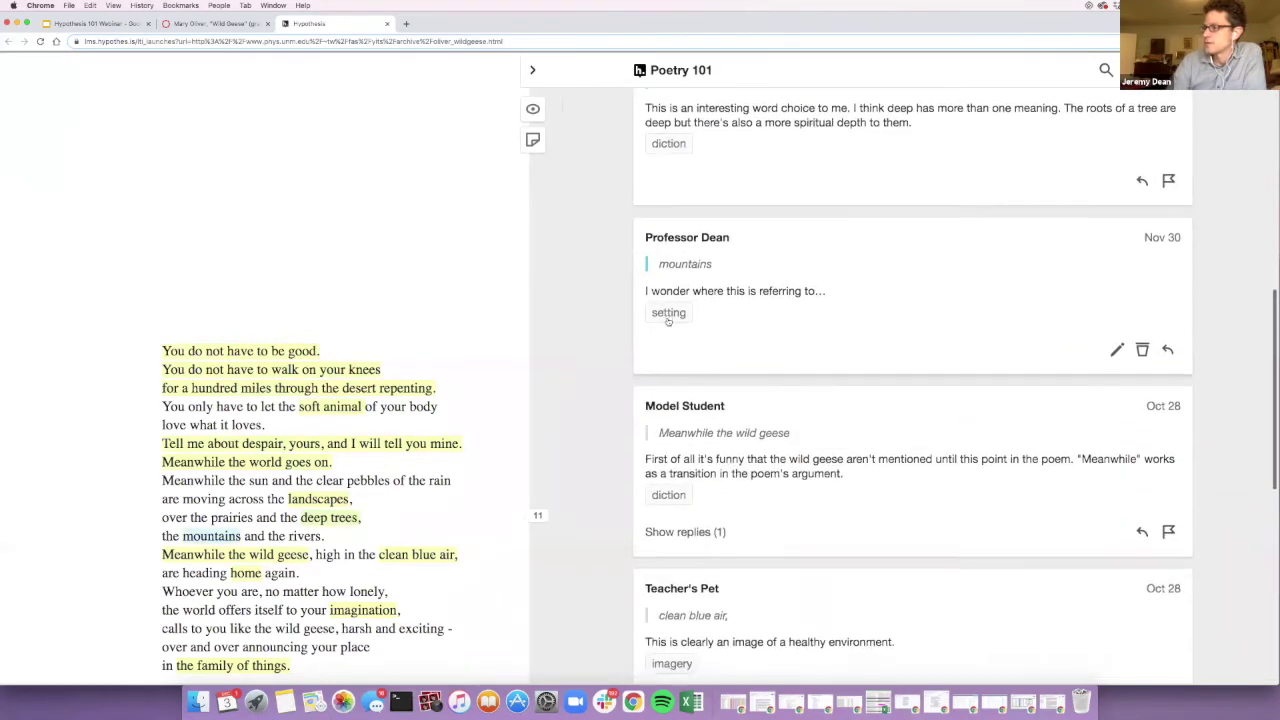
{"action": "scroll", "coordinate": [668, 320], "scroll_direction": "down", "scroll_amount": 8}
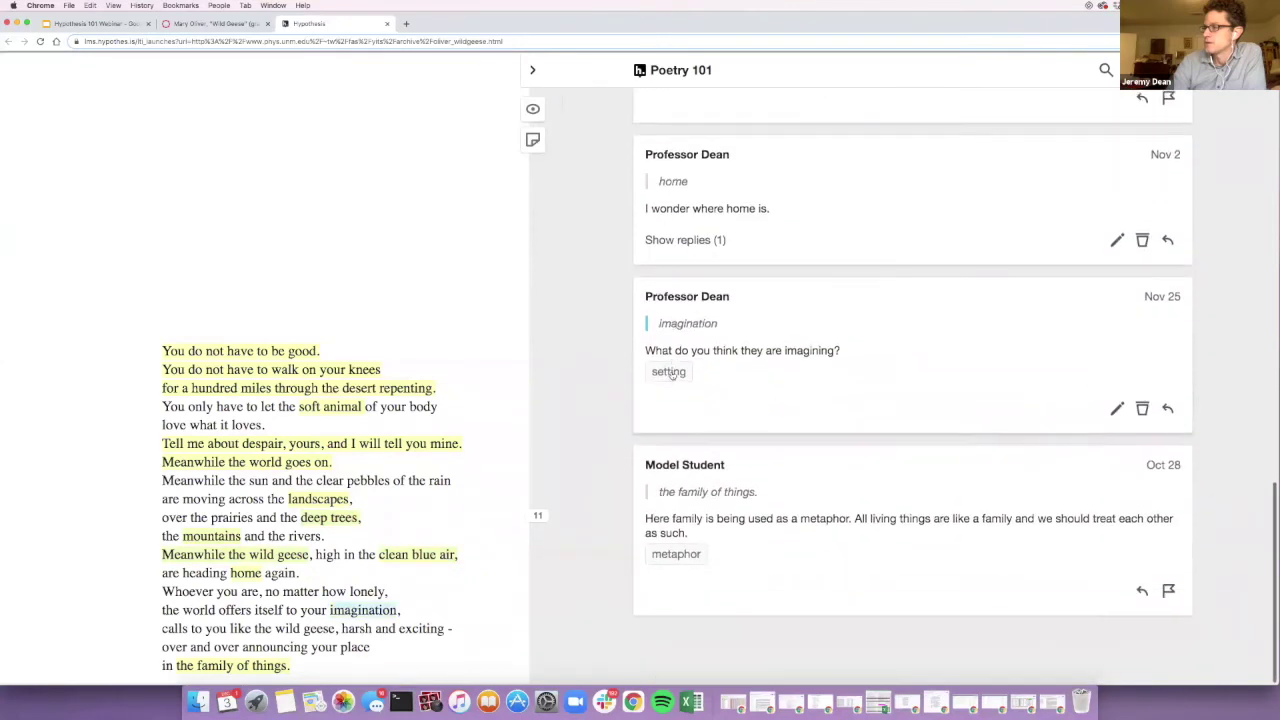
{"action": "scroll", "coordinate": [684, 525], "scroll_direction": "up", "scroll_amount": 10}
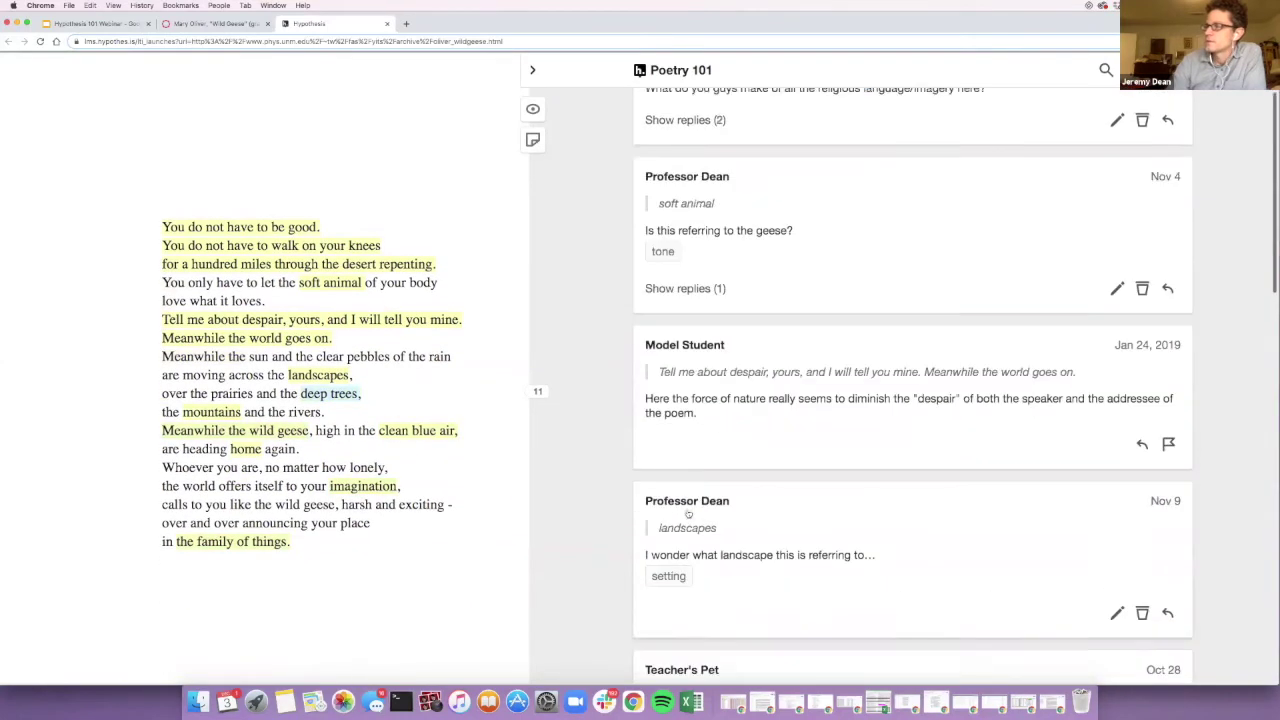
{"action": "scroll", "coordinate": [688, 514], "scroll_direction": "up", "scroll_amount": 2}
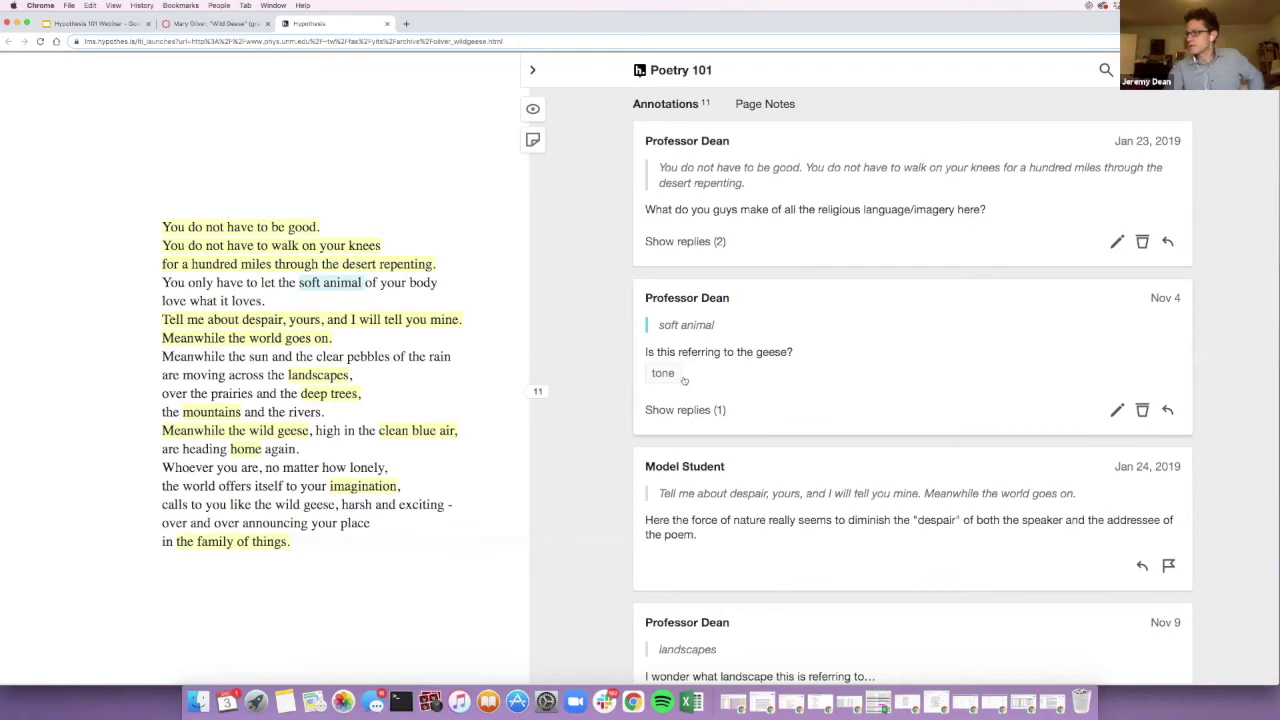
Step: Open the "soft animal" annotation for editing and repost it to Poetry 101 with its text and tag as they are
{"action": "left_click", "coordinate": [1117, 410]}
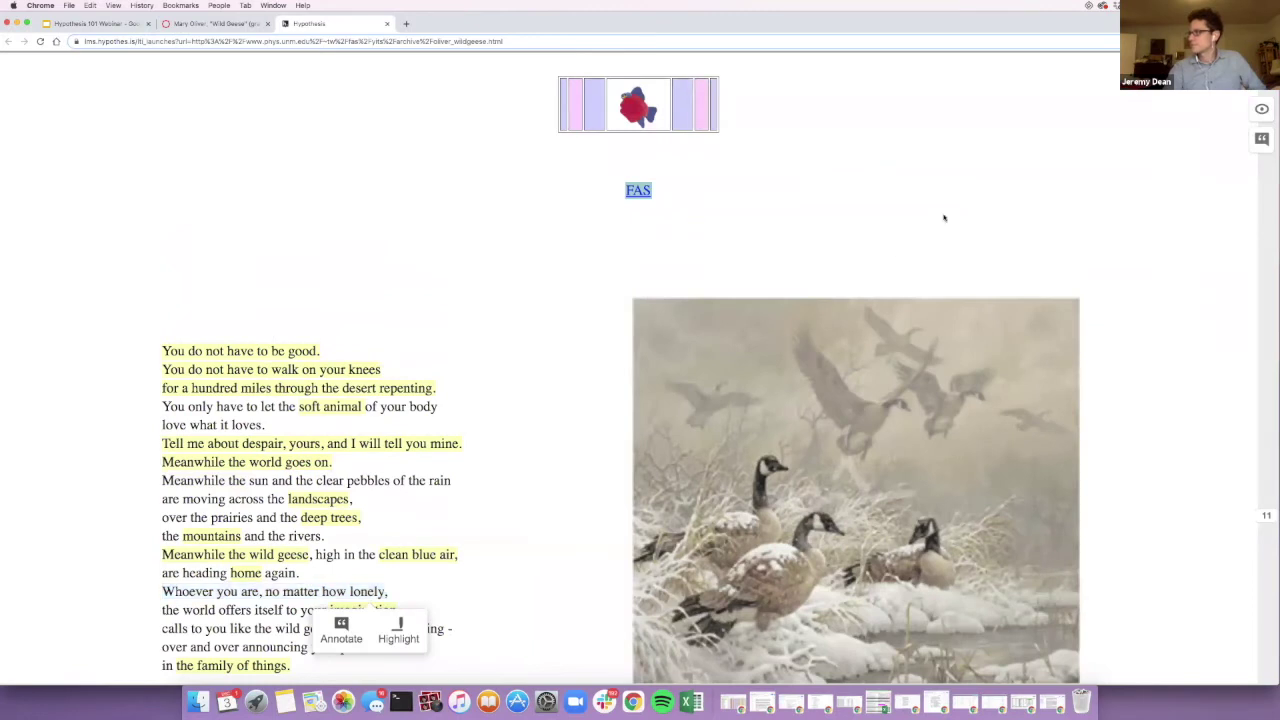
{"action": "left_click", "coordinate": [943, 214]}
{"action": "left_click", "coordinate": [1262, 70]}
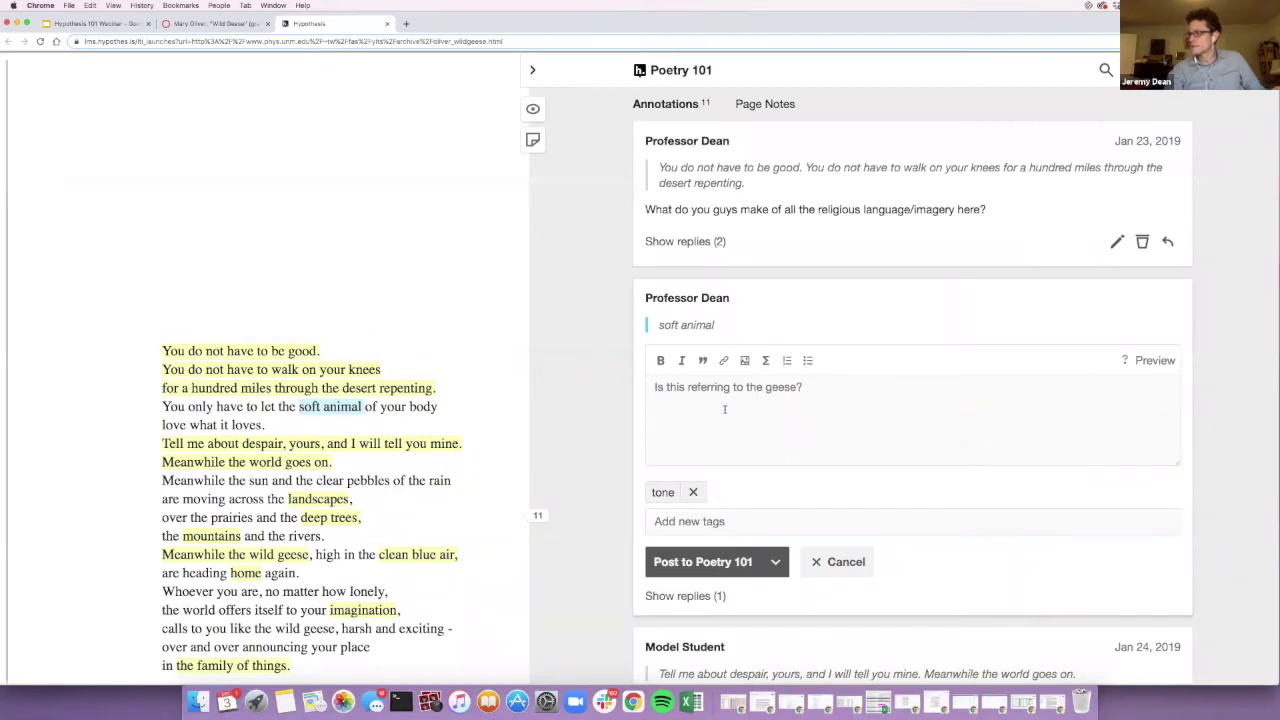
{"action": "left_click", "coordinate": [703, 562]}
Step: Search the poem's annotations for "diction" and look over the matching annotations beside the text
{"action": "scroll", "coordinate": [711, 571], "scroll_direction": "down", "scroll_amount": 3}
{"action": "scroll", "coordinate": [711, 571], "scroll_direction": "down", "scroll_amount": 4}
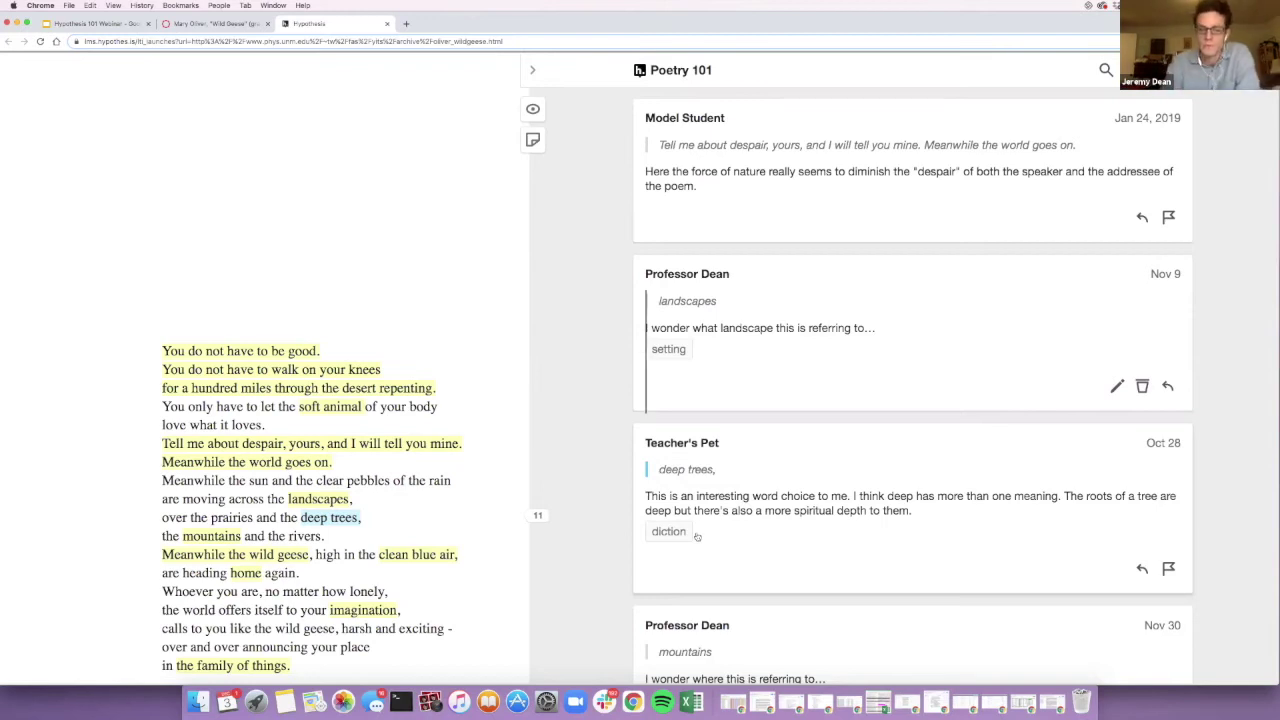
{"action": "scroll", "coordinate": [727, 433], "scroll_direction": "up", "scroll_amount": 5}
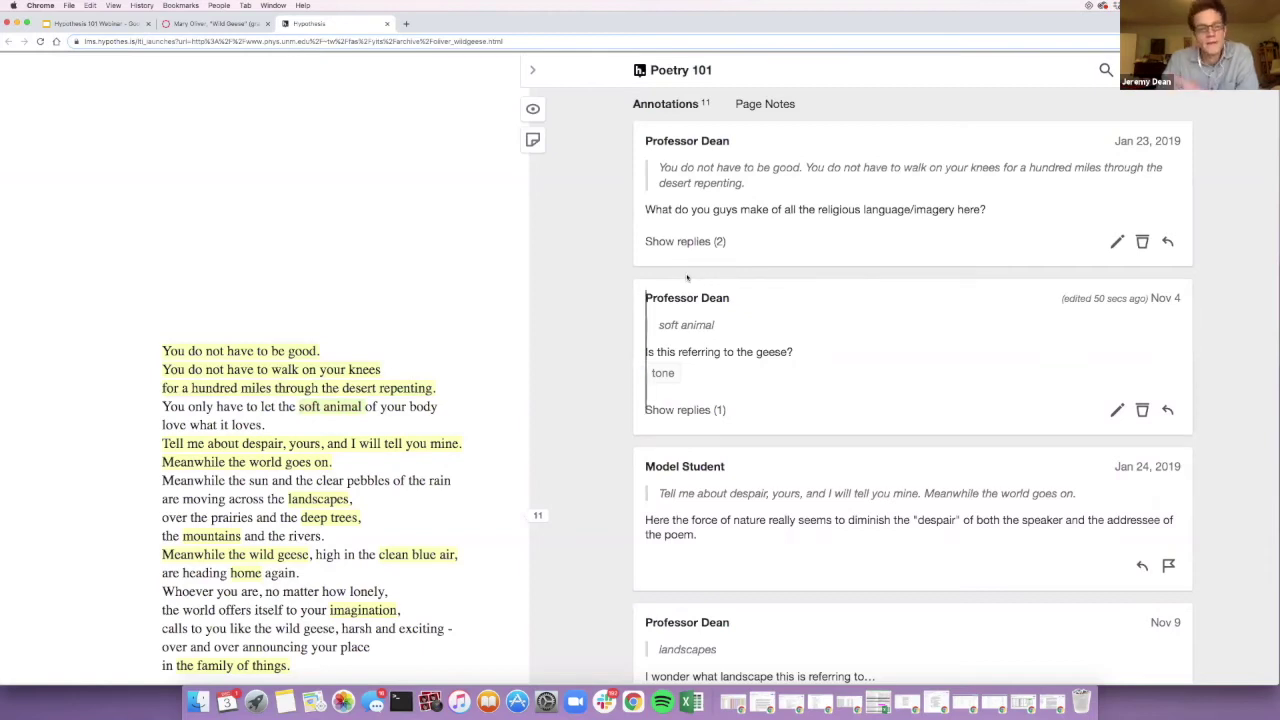
{"action": "left_click", "coordinate": [1106, 70]}
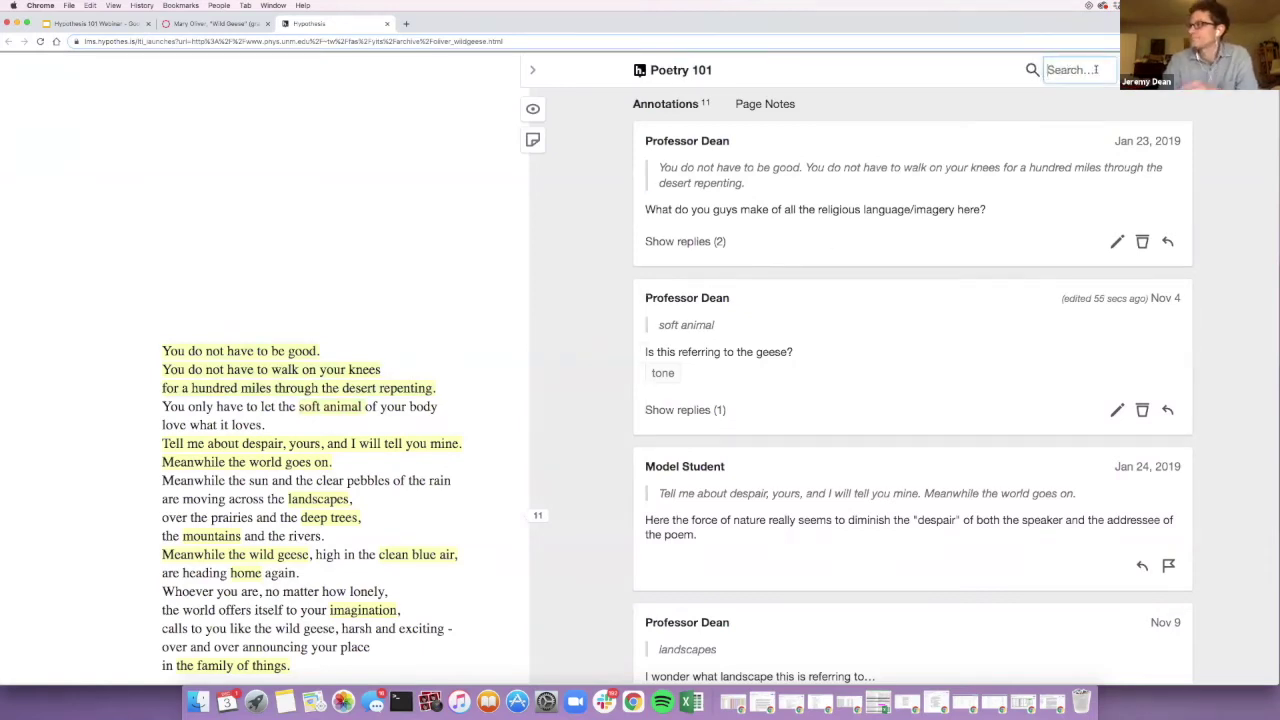
{"action": "type", "text": "diction"}
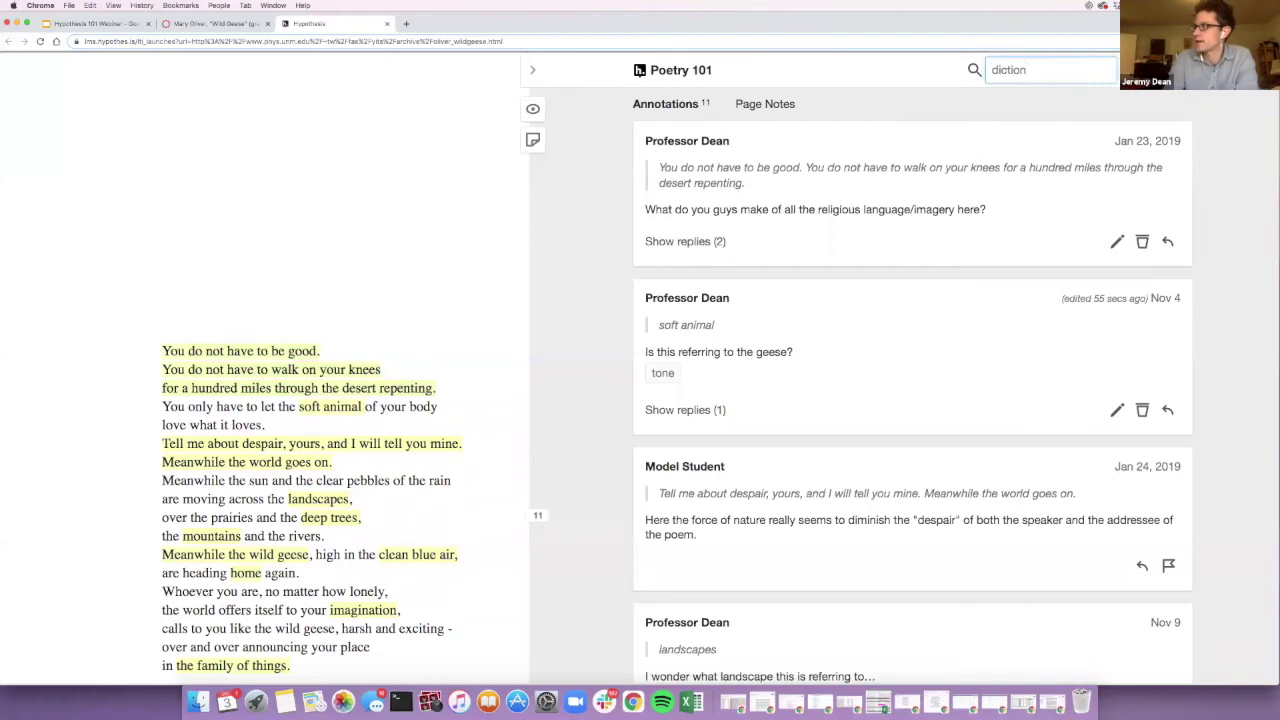
{"action": "key", "text": "Return"}
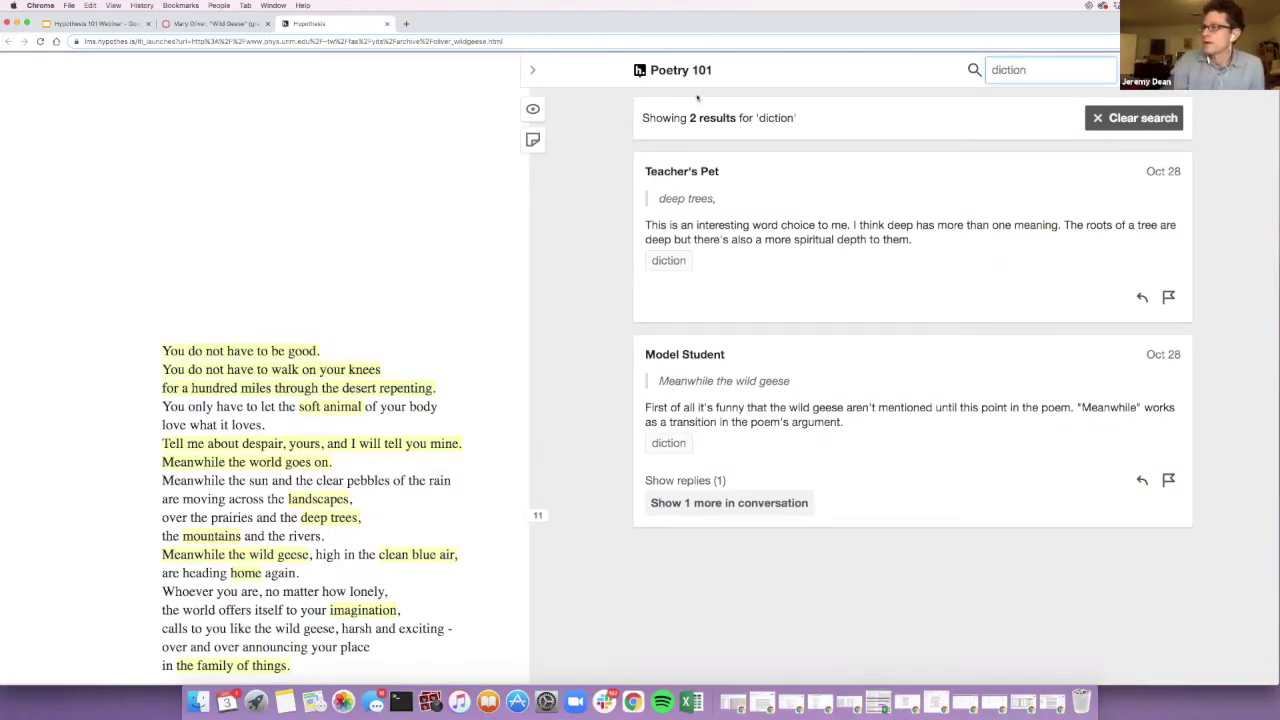
{"action": "scroll", "coordinate": [360, 247], "scroll_direction": "down", "scroll_amount": 3}
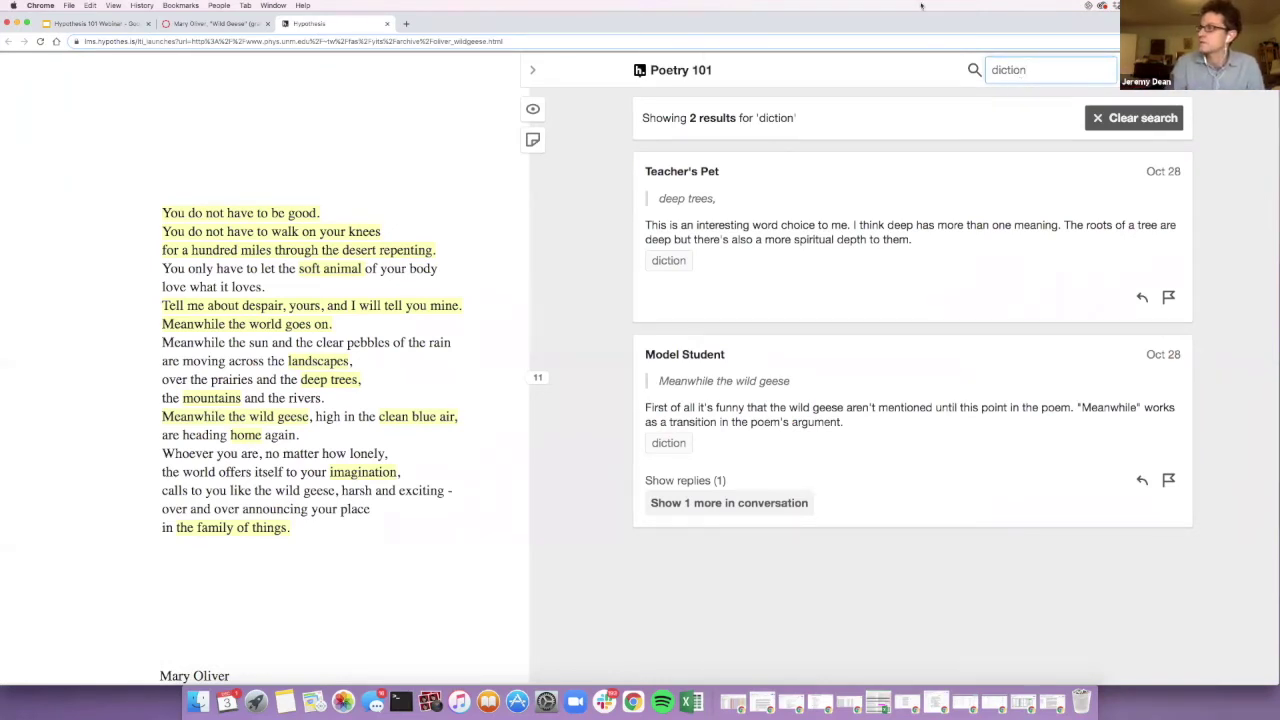
Step: Return to the "Wild Geese" (grading demo) assignment page in the course and deselect its instructions
{"action": "left_click", "coordinate": [212, 23]}
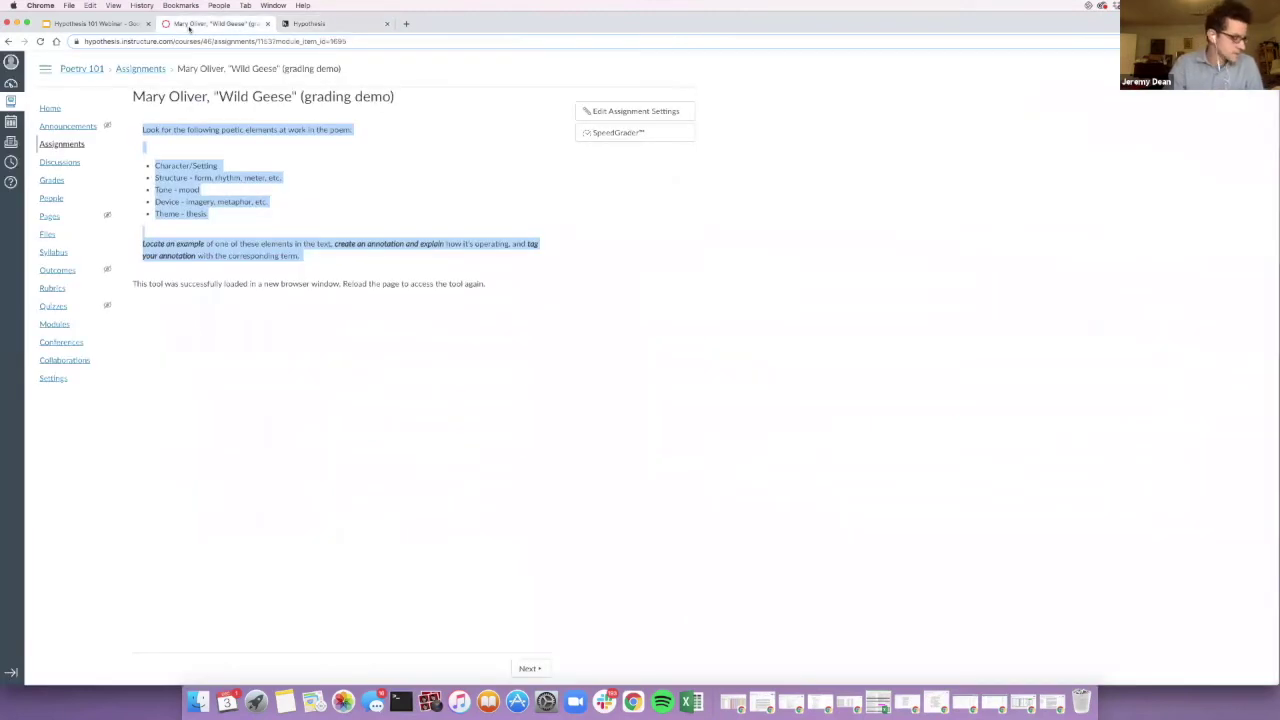
{"action": "left_click", "coordinate": [640, 144]}
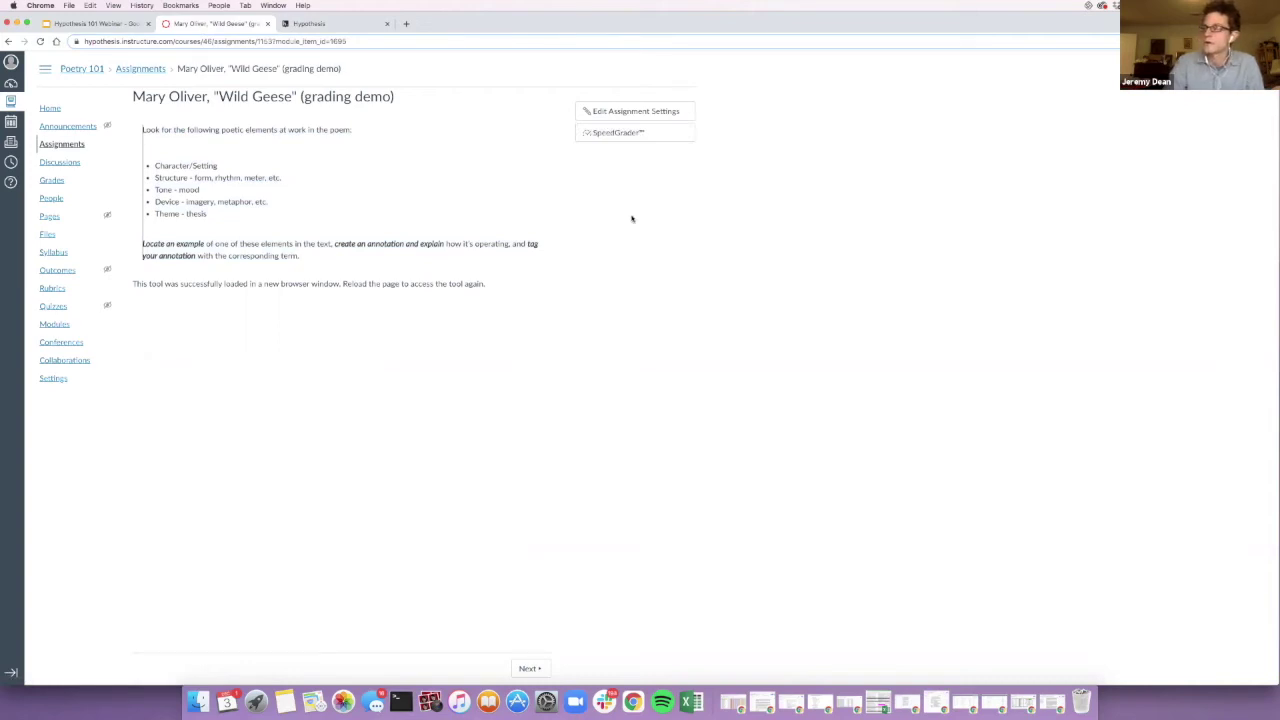
Step: Open the "Wild Geese" grading demo in SpeedGrader and examine the student's annotations alongside the grade and assignment comment fields
{"action": "left_click", "coordinate": [622, 133]}
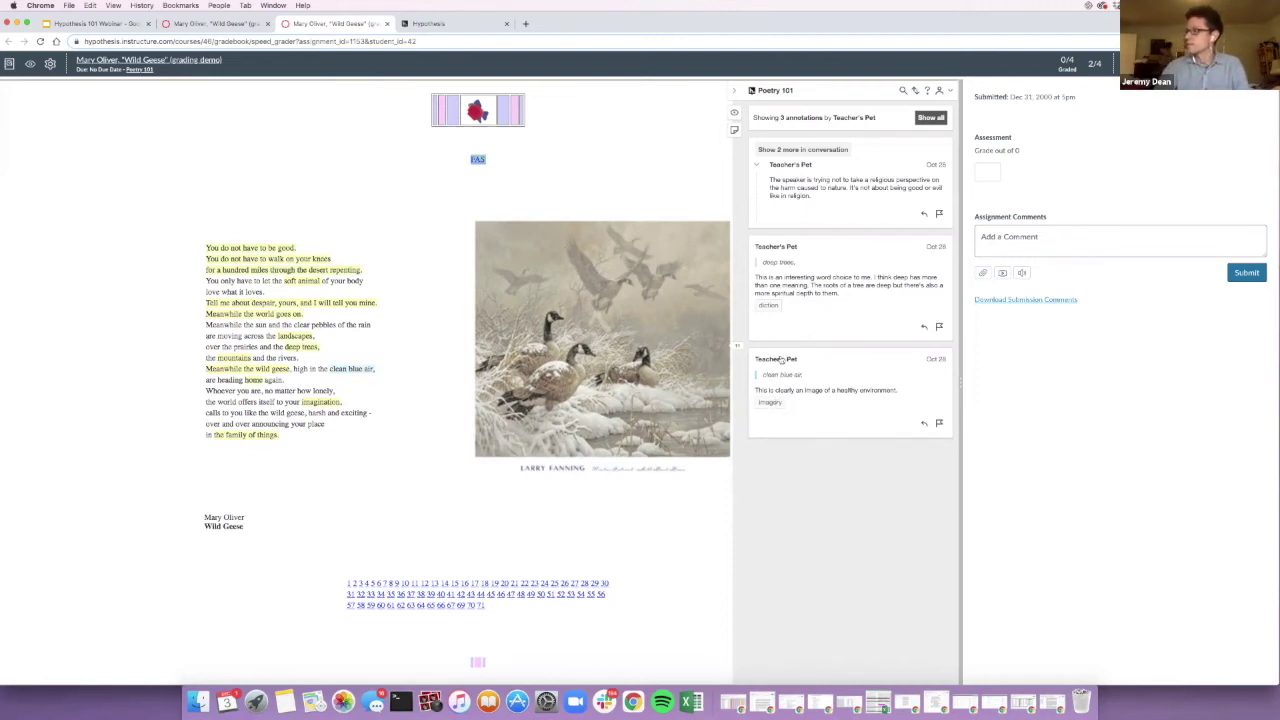
{"action": "left_click", "coordinate": [979, 178]}
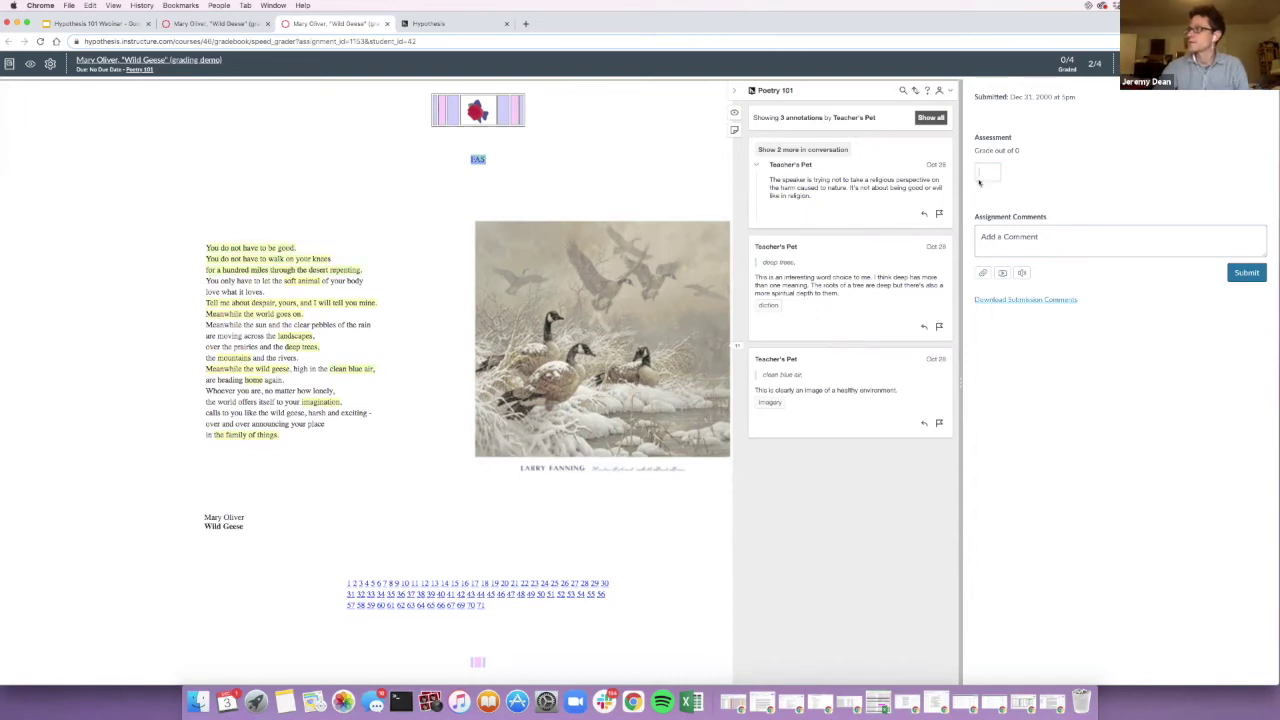
{"action": "left_click", "coordinate": [1060, 238]}
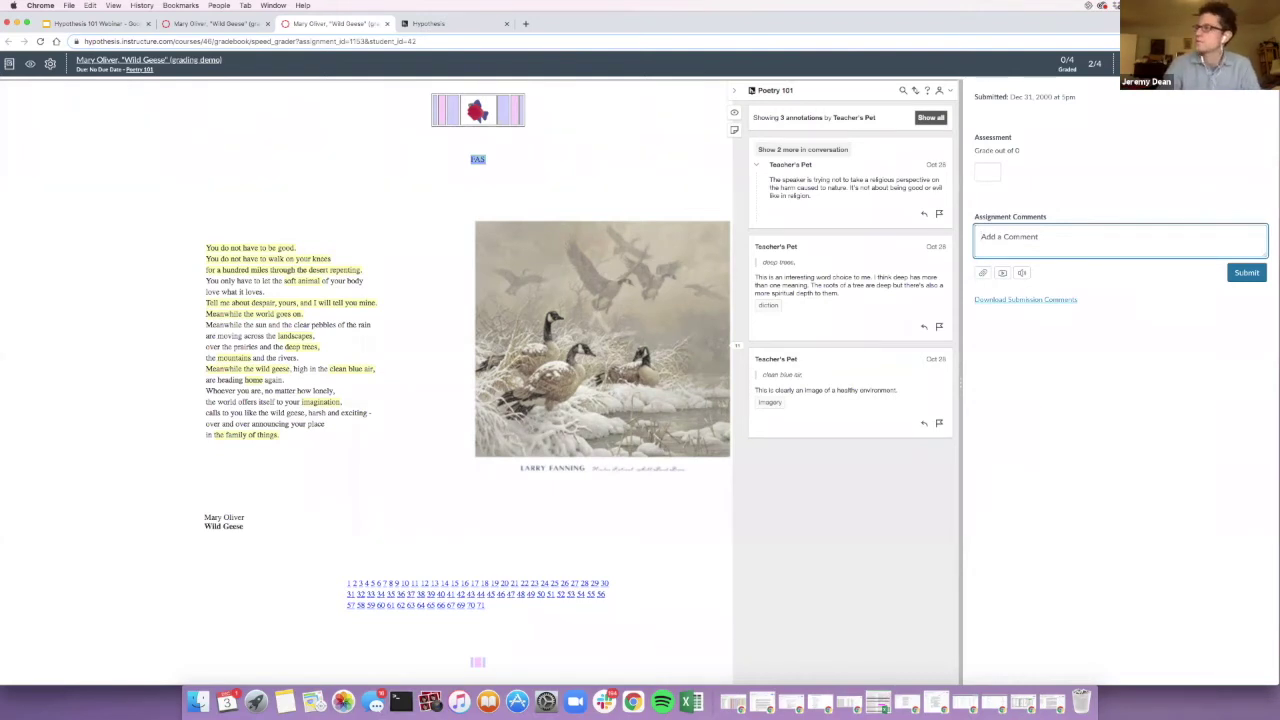
Step: Go back to the first student's submission, then advance to the third student and view that student's annotations
{"action": "left_click", "coordinate": [1128, 63]}
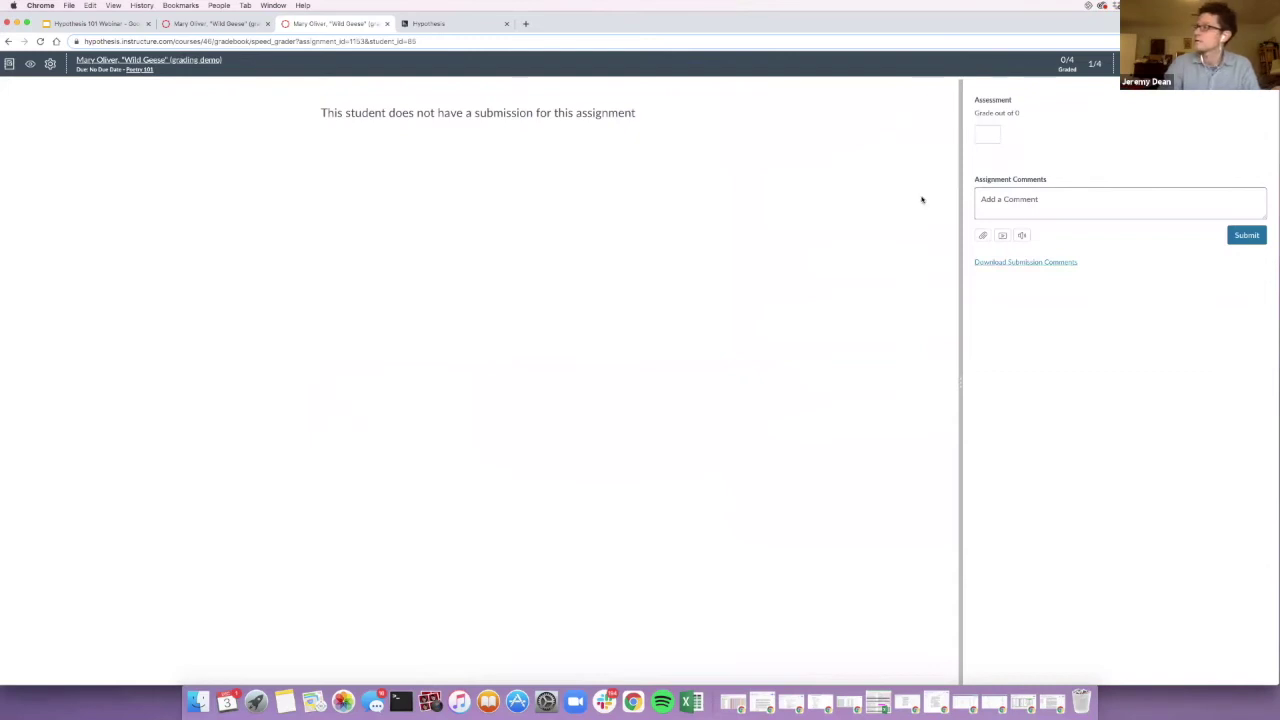
{"action": "key", "text": "j"}
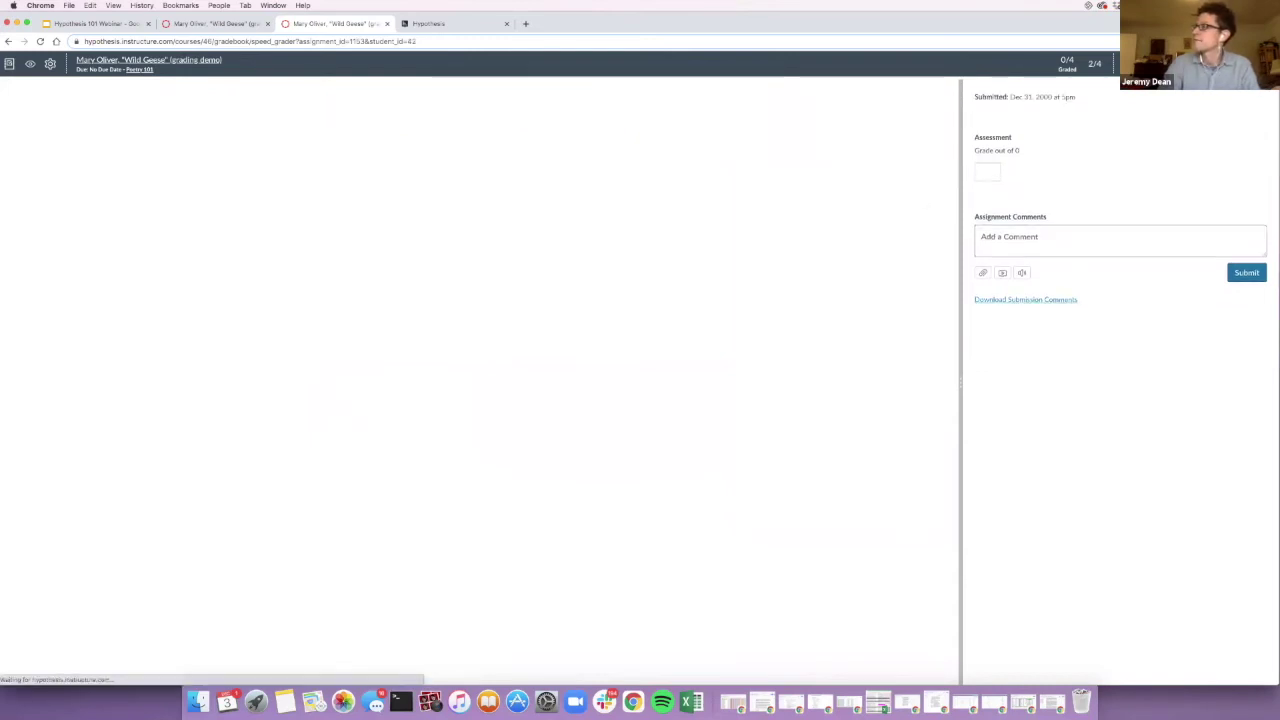
{"action": "key", "text": "j"}
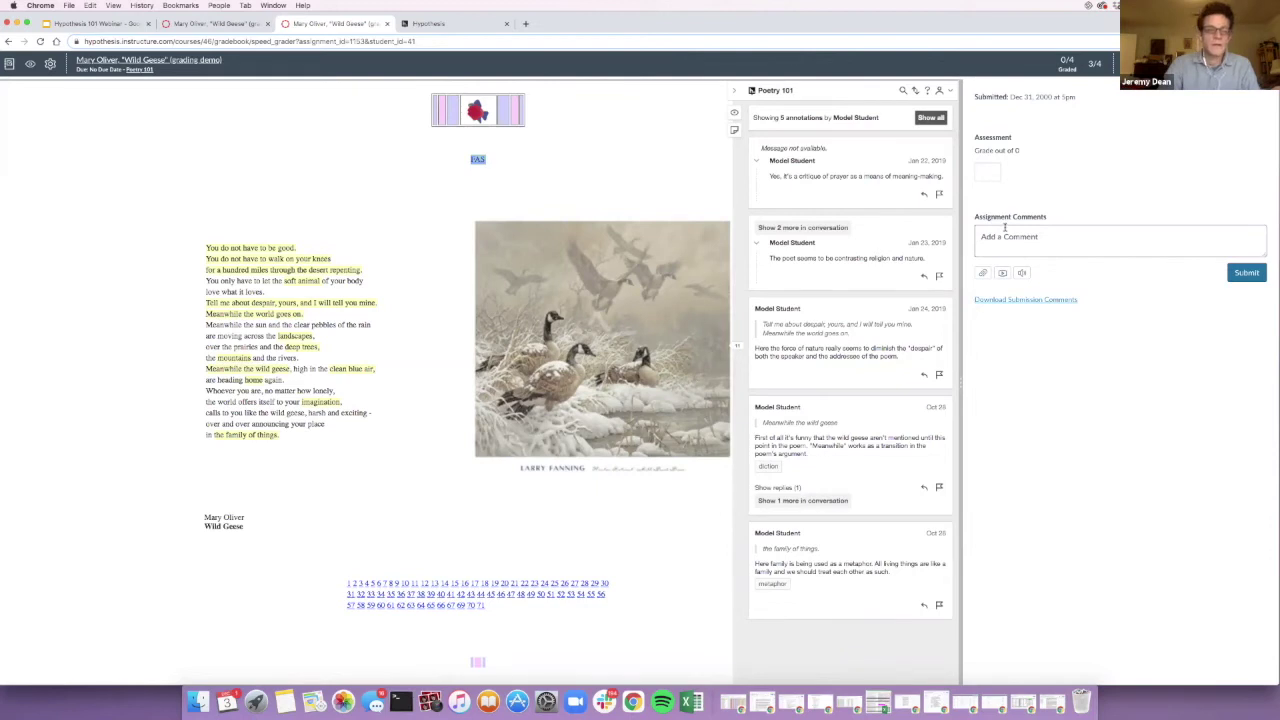
Step: Return to the Poetry 101 home page and start adding a Hypothesis external tool item to the Demos module
{"action": "left_click", "coordinate": [181, 28]}
{"action": "left_click", "coordinate": [51, 110]}
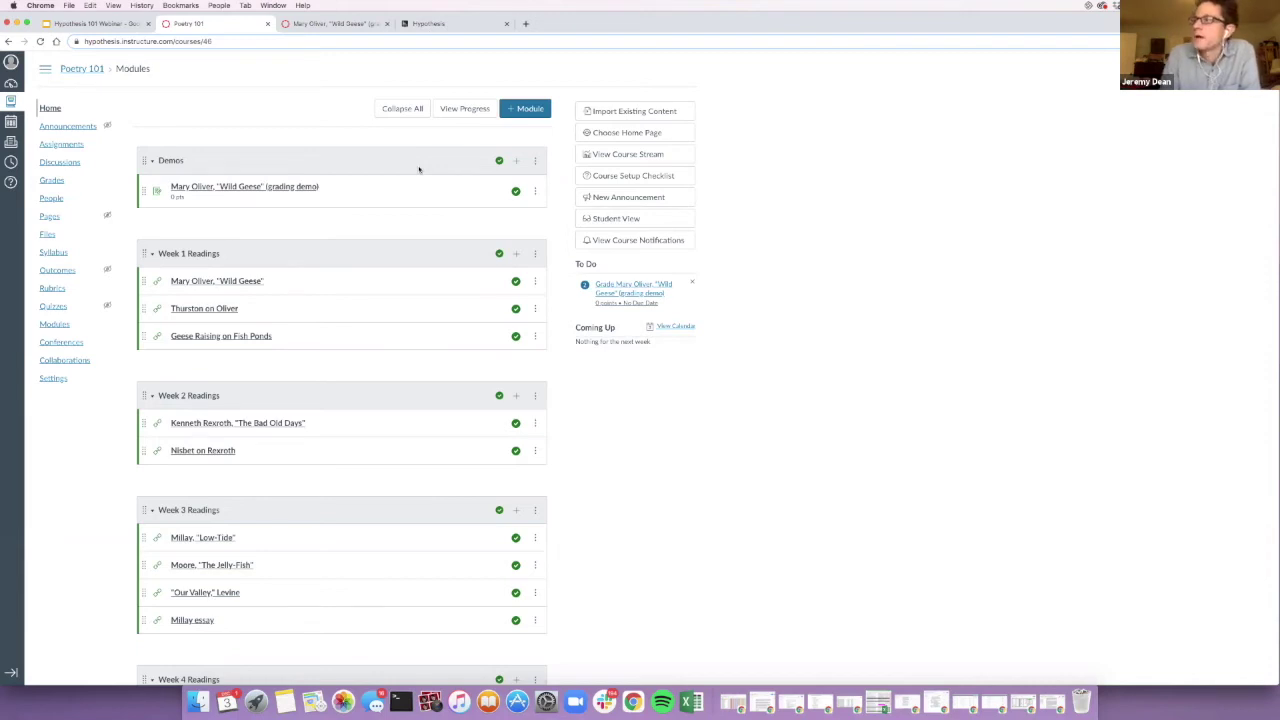
{"action": "left_click", "coordinate": [516, 161]}
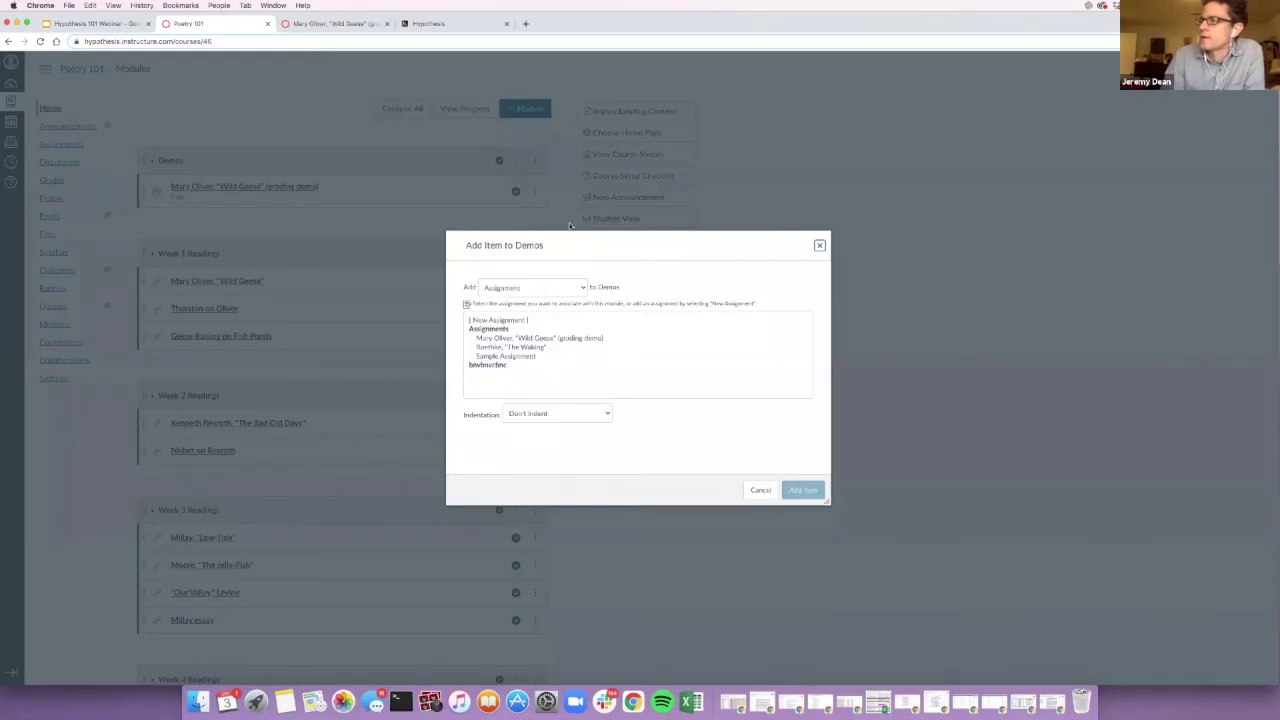
{"action": "left_click", "coordinate": [552, 292]}
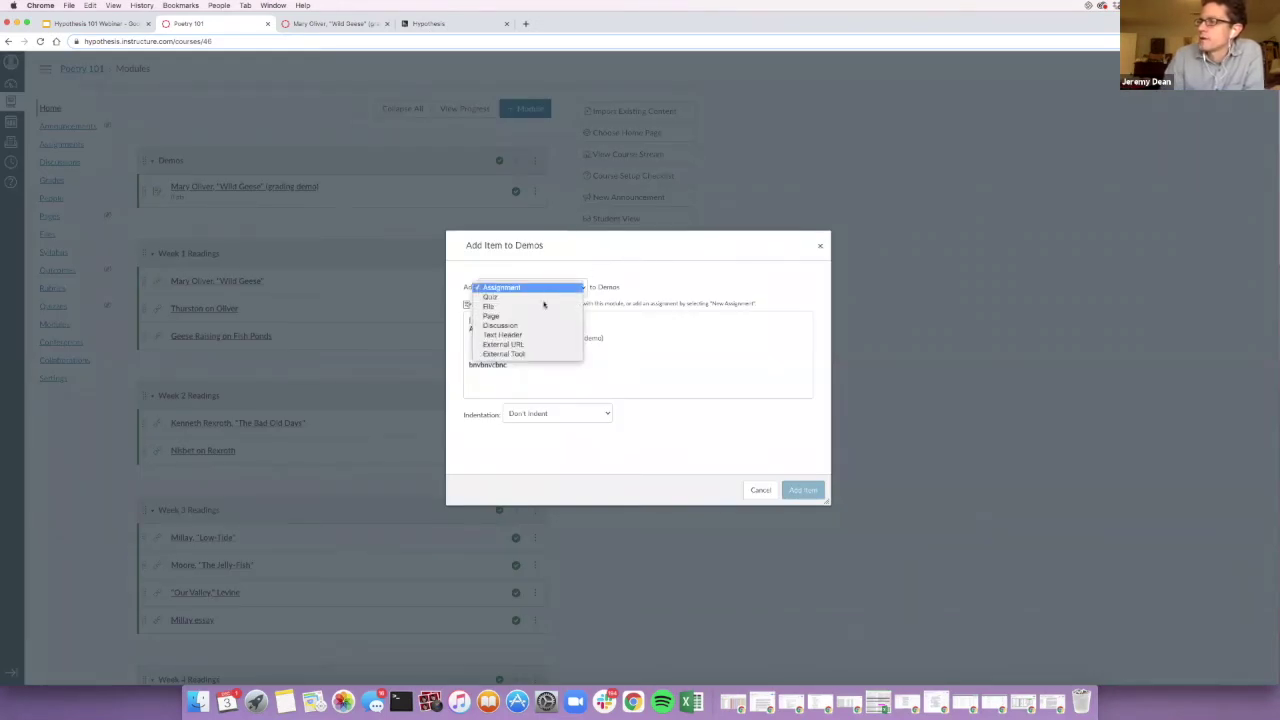
{"action": "left_click", "coordinate": [522, 355]}
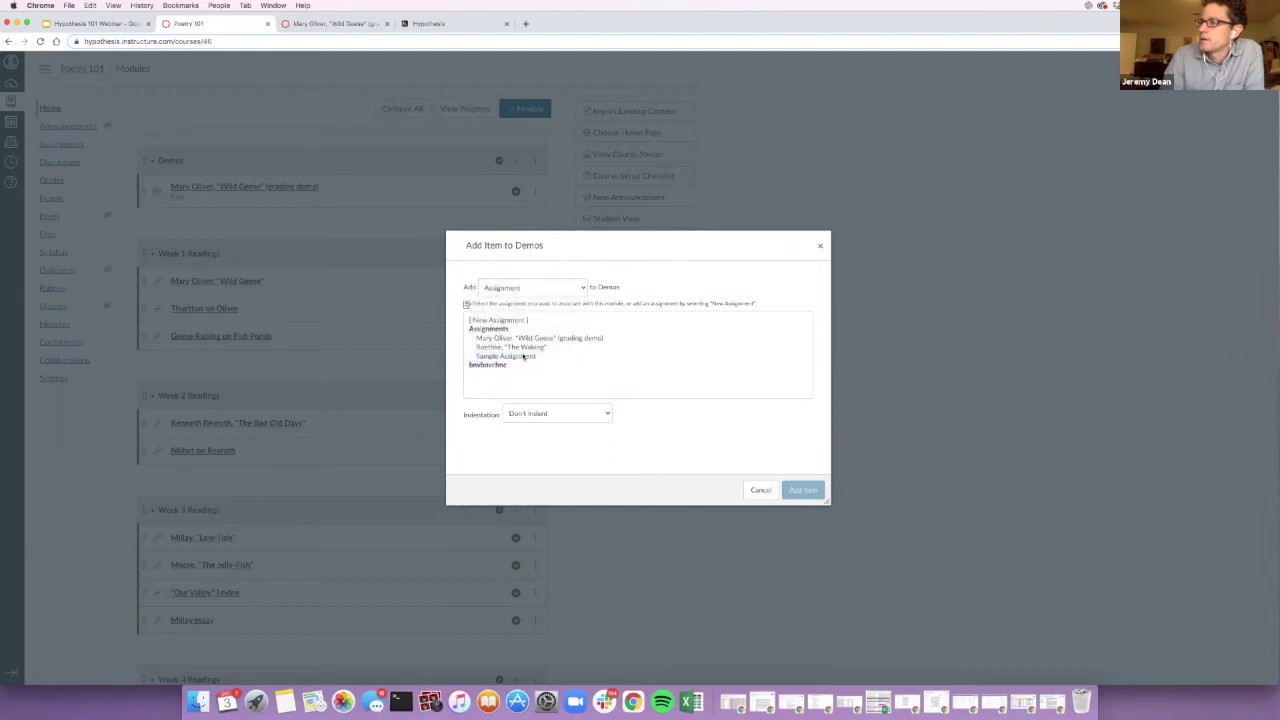
{"action": "left_click", "coordinate": [497, 328]}
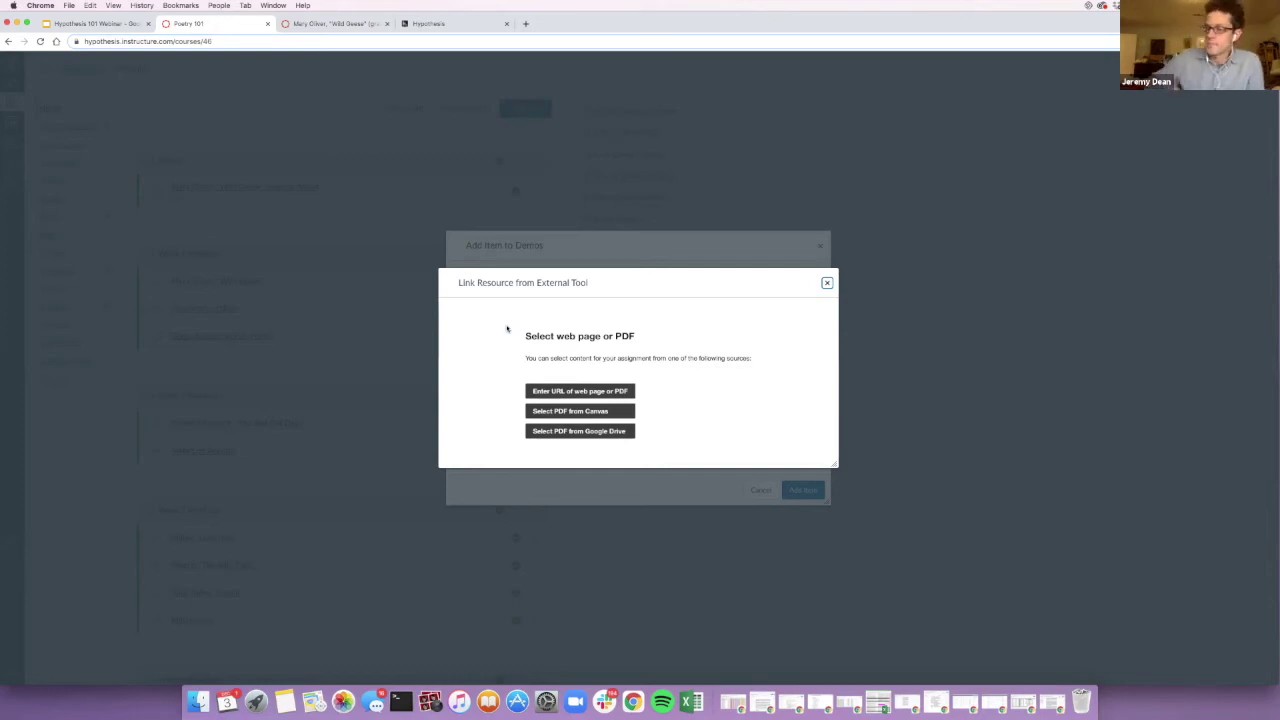
Step: View the web page URL entry and the Google Drive file picker's upload option as content sources, closing each without choosing anything
{"action": "left_click", "coordinate": [597, 392]}
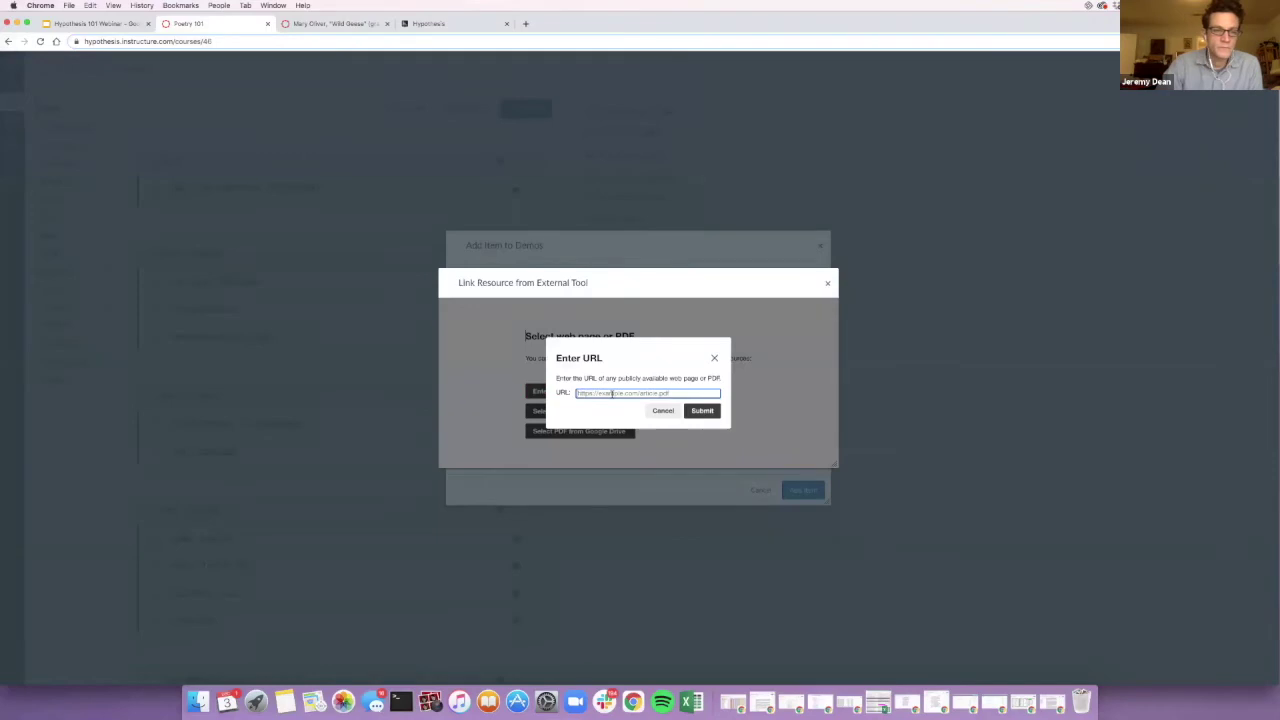
{"action": "left_click", "coordinate": [713, 358]}
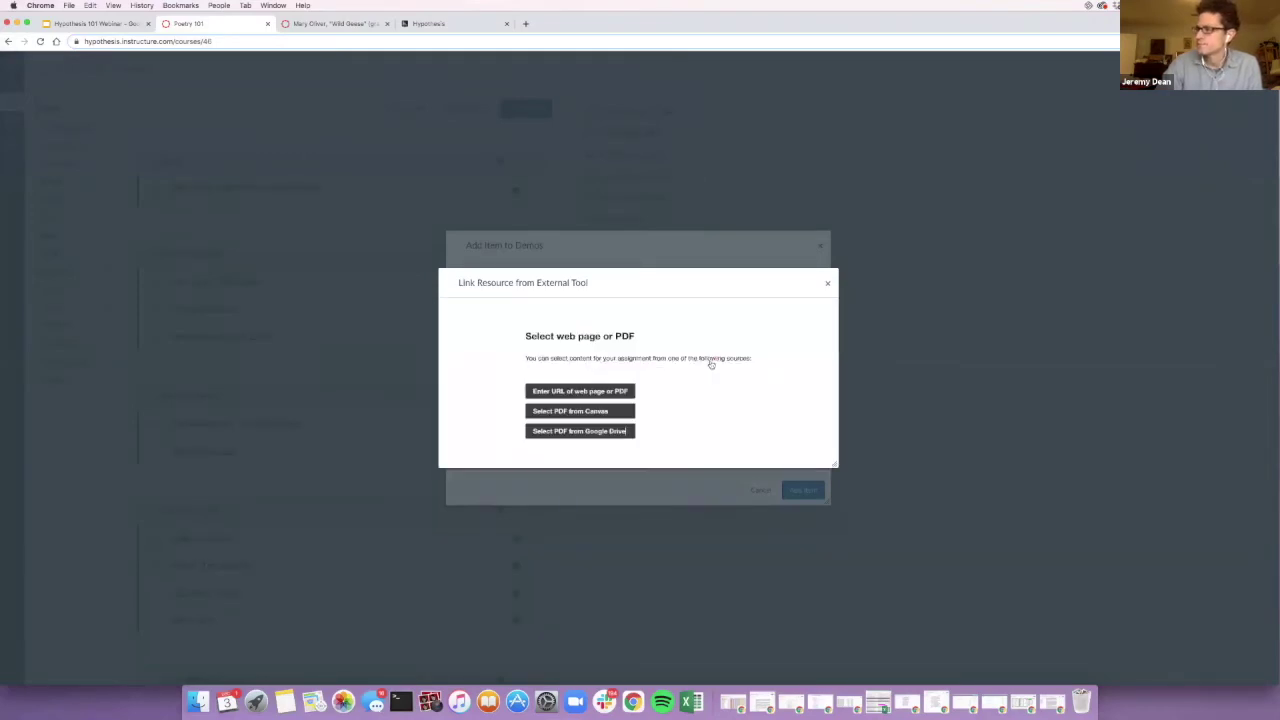
{"action": "left_click", "coordinate": [603, 433]}
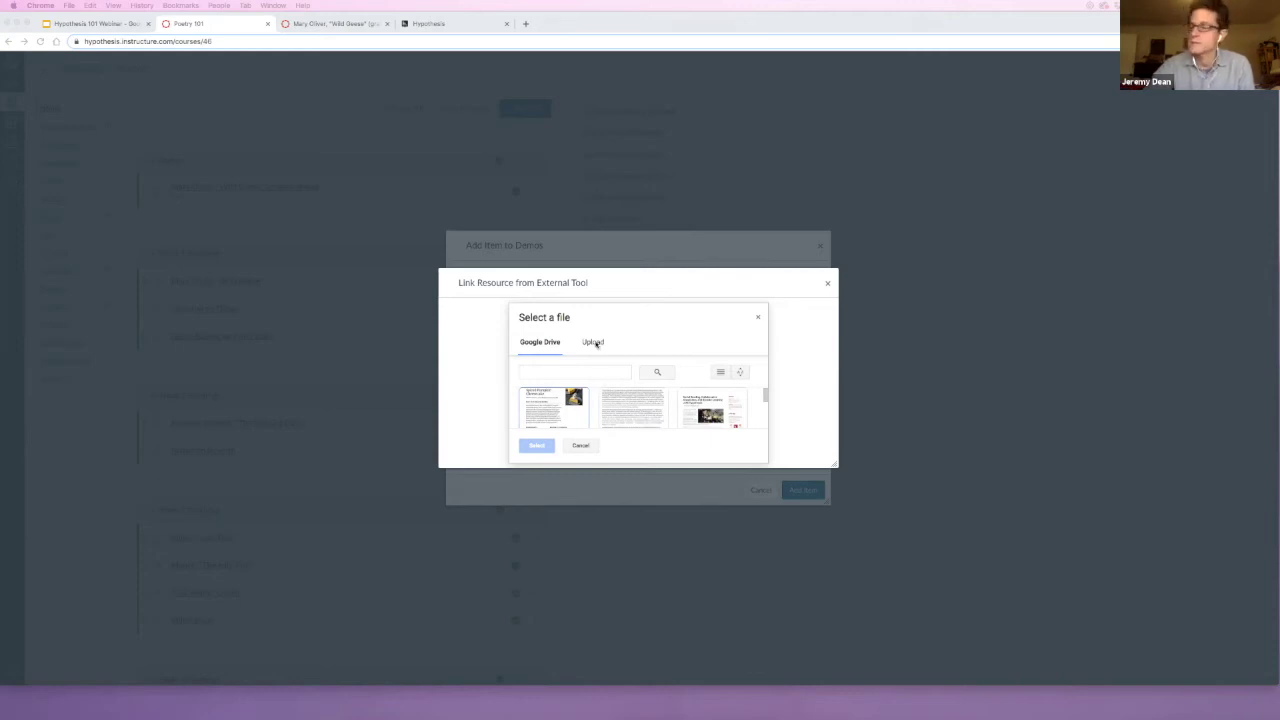
{"action": "left_click", "coordinate": [594, 342]}
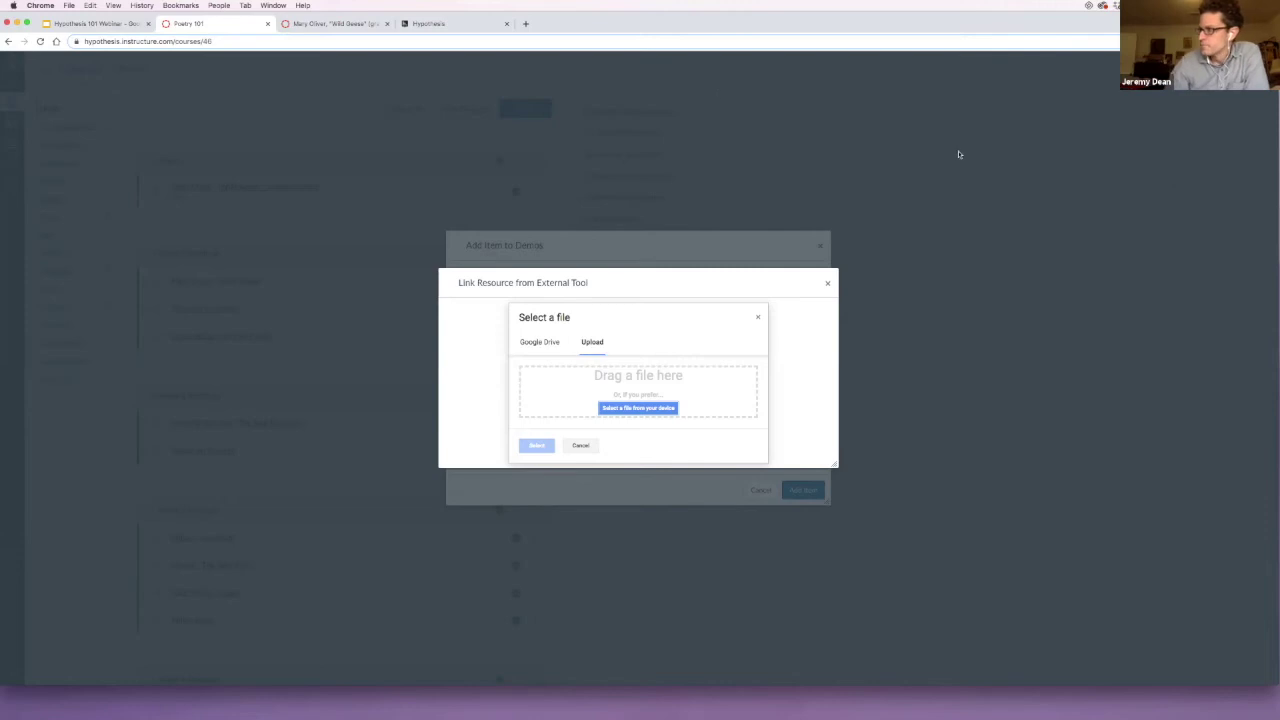
{"action": "left_click", "coordinate": [757, 317]}
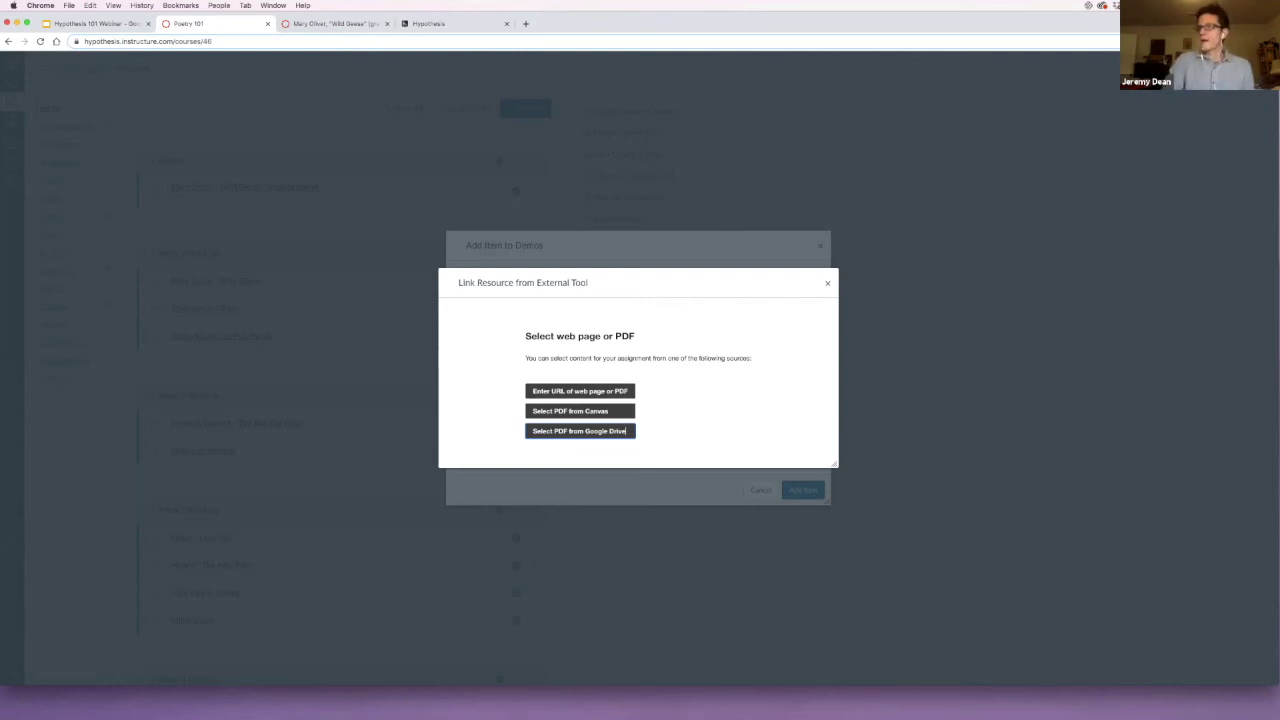
Step: Switch to the "Hypothesis 101 Webinar" presentation in Google Slides and locate the "Hypothesis Pilot Program" slide
{"action": "left_click", "coordinate": [116, 29]}
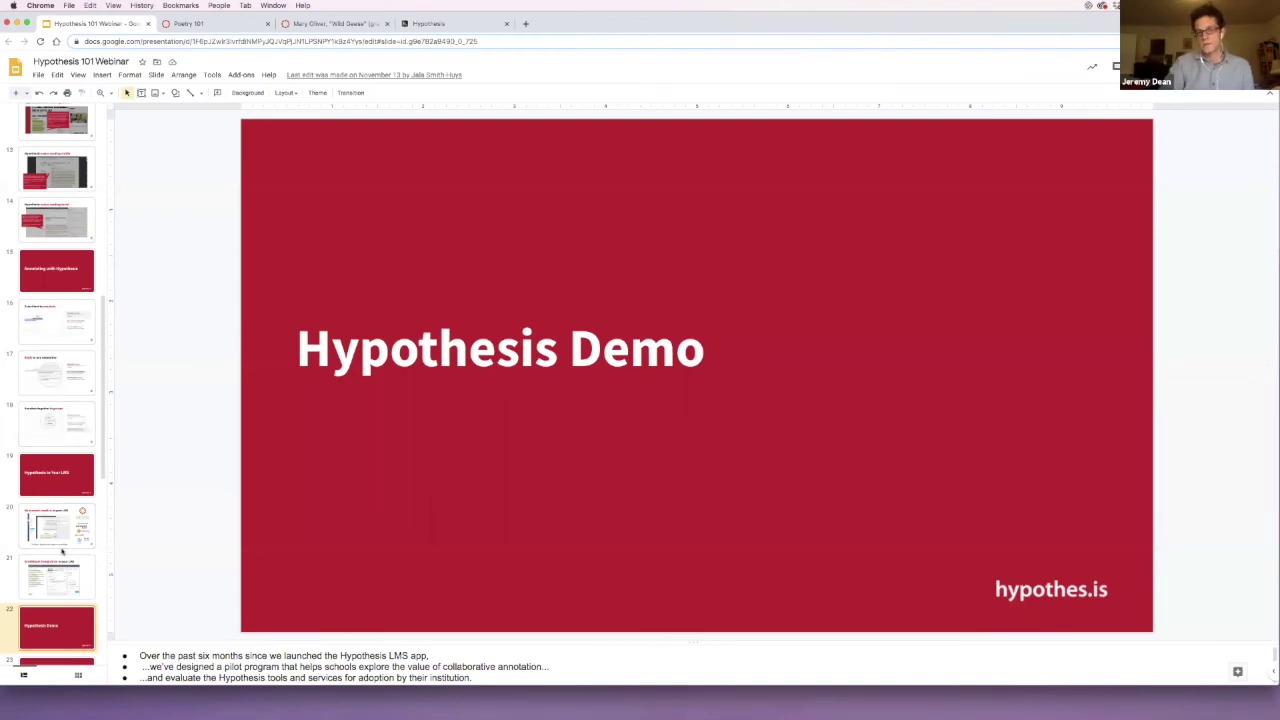
{"action": "scroll", "coordinate": [55, 530], "scroll_direction": "down", "scroll_amount": 3}
{"action": "scroll", "coordinate": [62, 550], "scroll_direction": "down", "scroll_amount": 3}
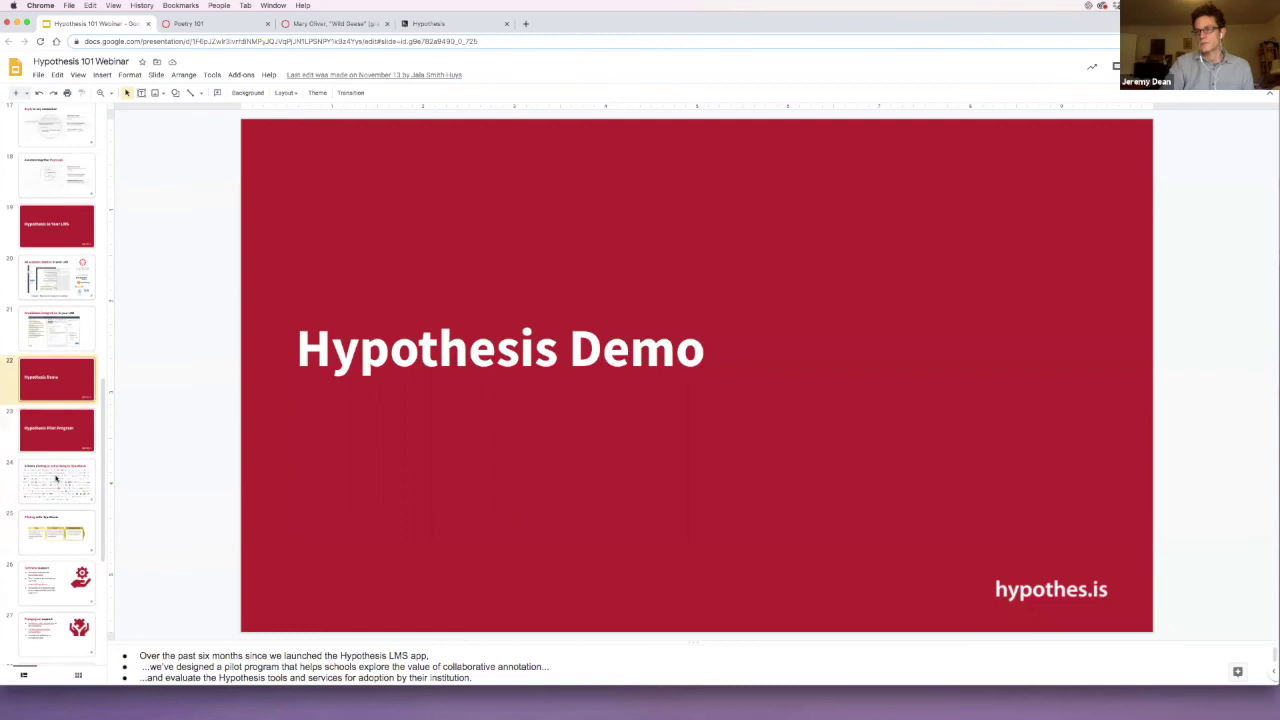
{"action": "scroll", "coordinate": [56, 480], "scroll_direction": "down", "scroll_amount": 4}
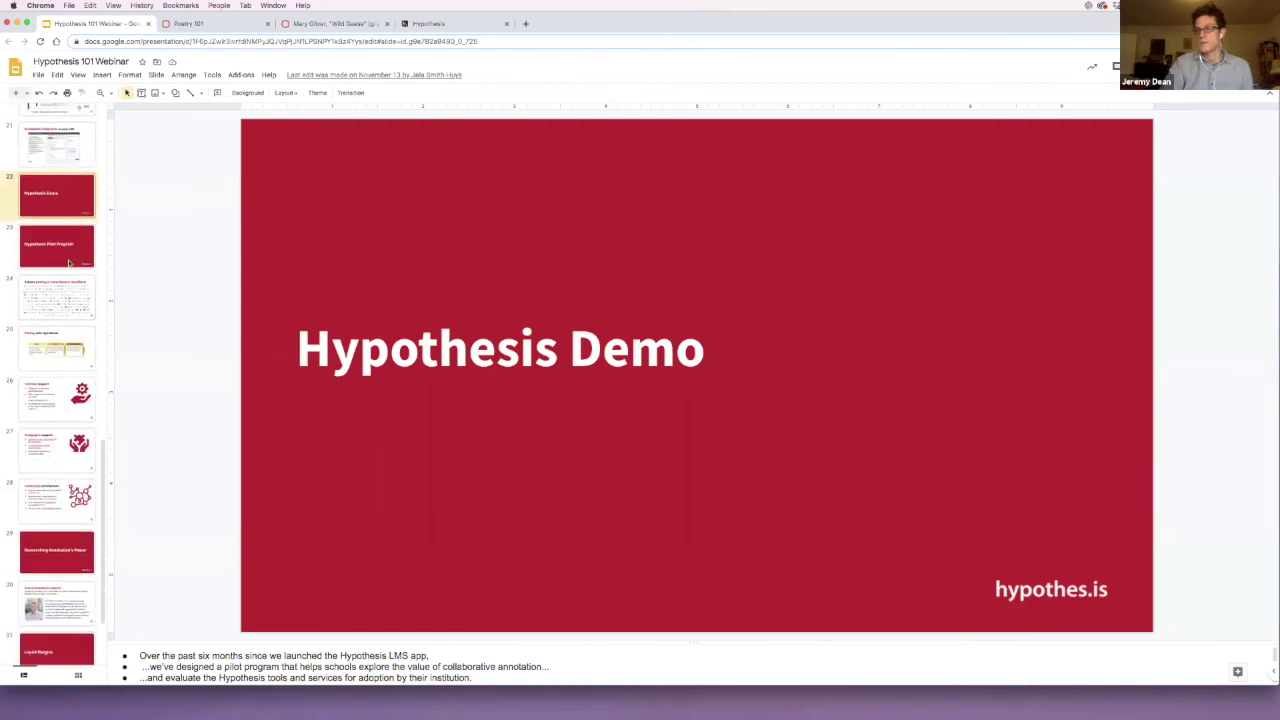